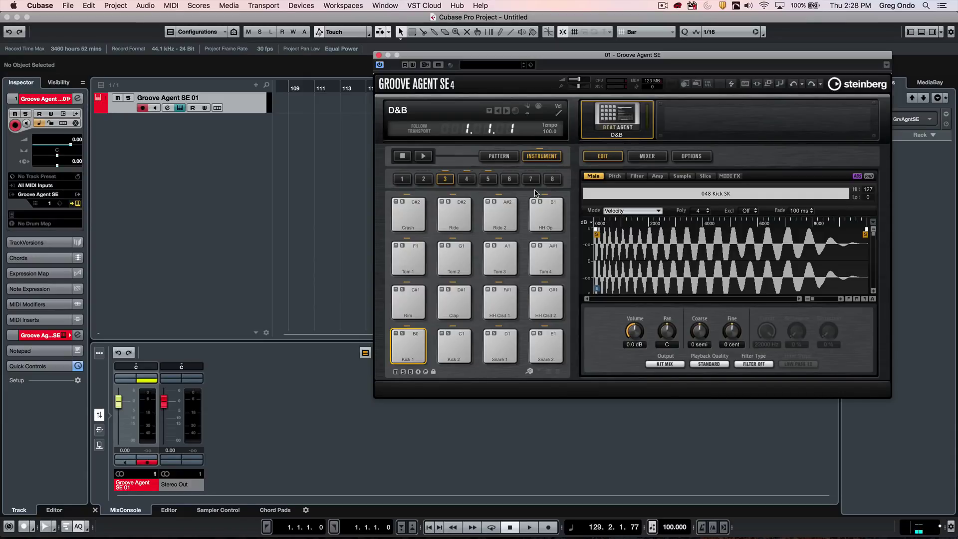
Focus the project window that holds the Groove Agent SE 01 instrument track.
left_click(238, 94)
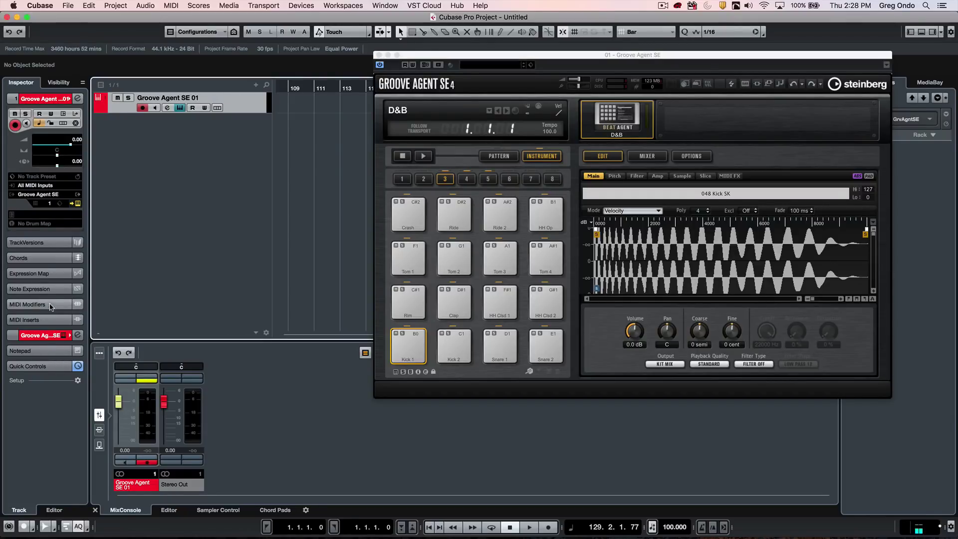
Insert Beat Designer into MIDI insert slot 1 of the Groove Agent SE 01 track.
left_click(51, 320)
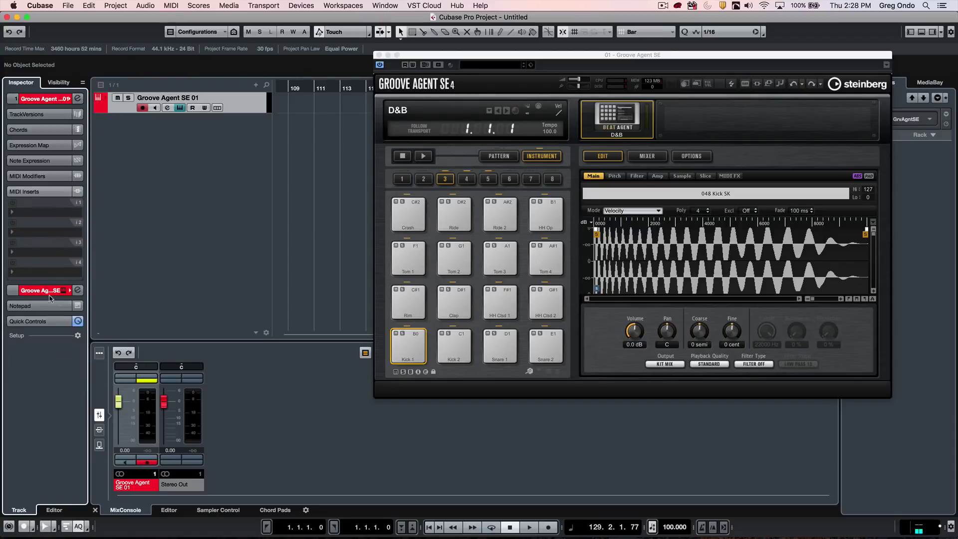
left_click(50, 213)
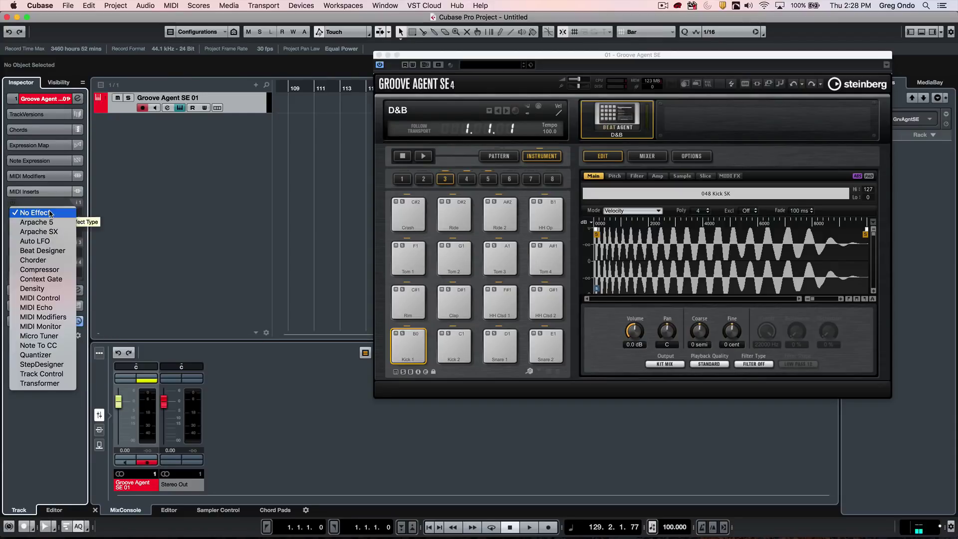
left_click(48, 252)
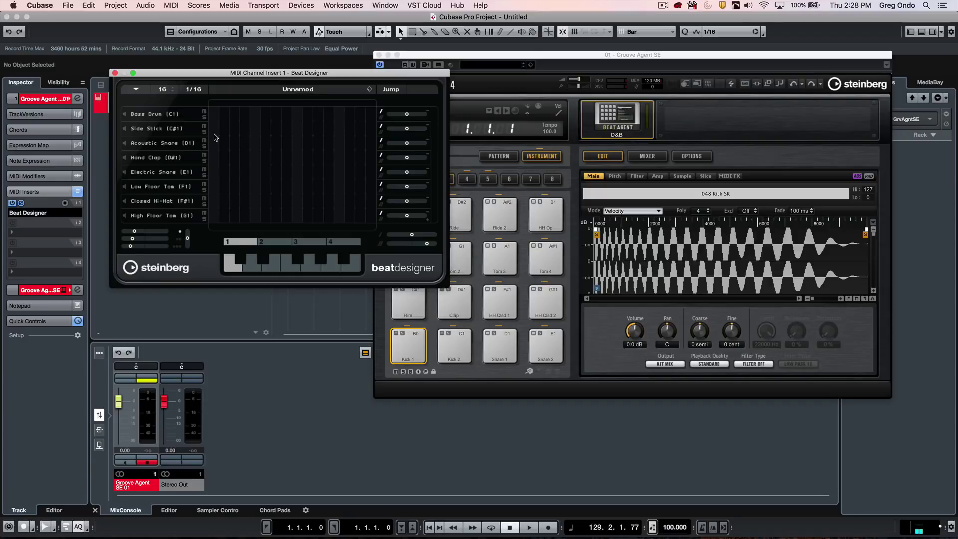
Audition the drum rows, from Bass Drum and Side Stick to Hand Clap and Closed Hi-Hat.
left_click(125, 114)
left_click(124, 129)
left_click(124, 143)
left_click(124, 158)
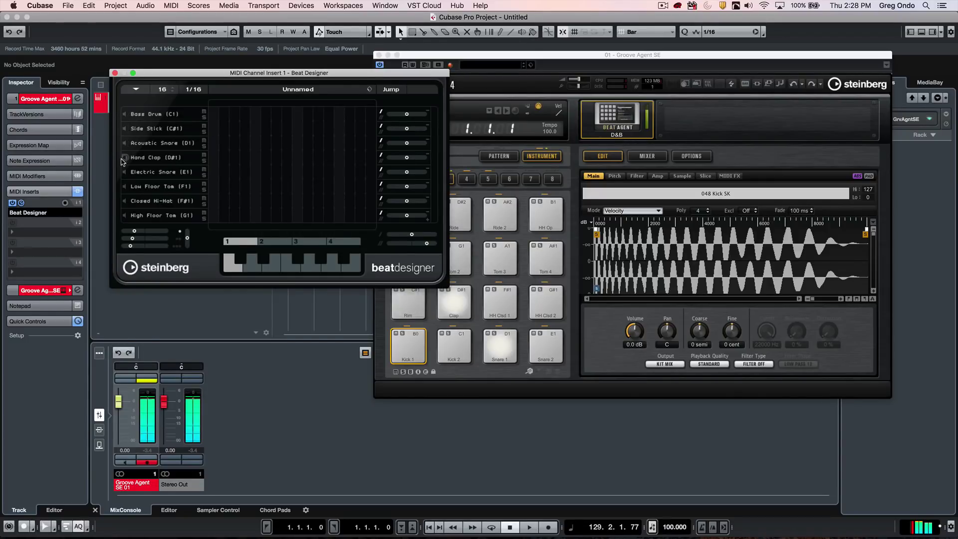
left_click(124, 172)
left_click(124, 158)
left_click(125, 143)
left_click(124, 128)
left_click(124, 115)
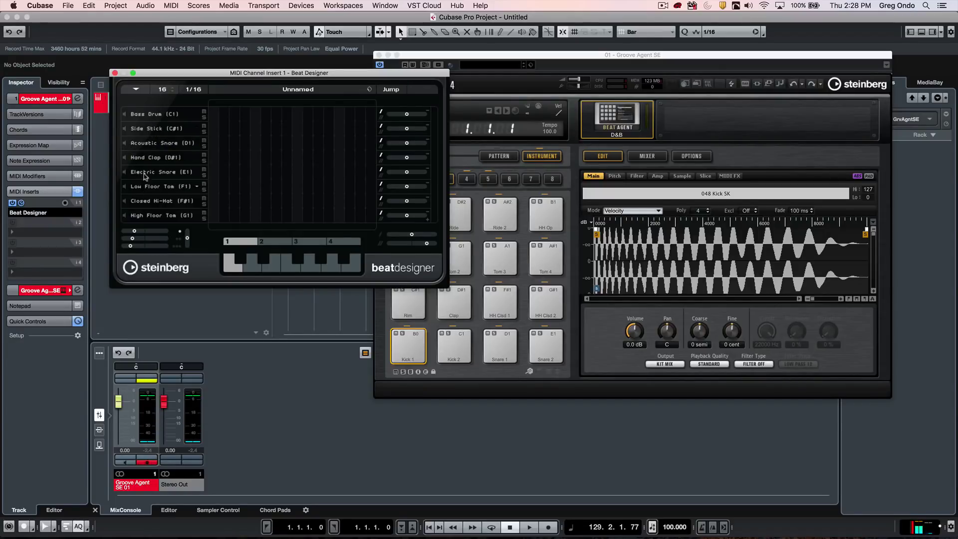
left_click(504, 307)
Create a drum map from the instrument so rows read Kick 2, Rim, Snare 1.
left_click(36, 99)
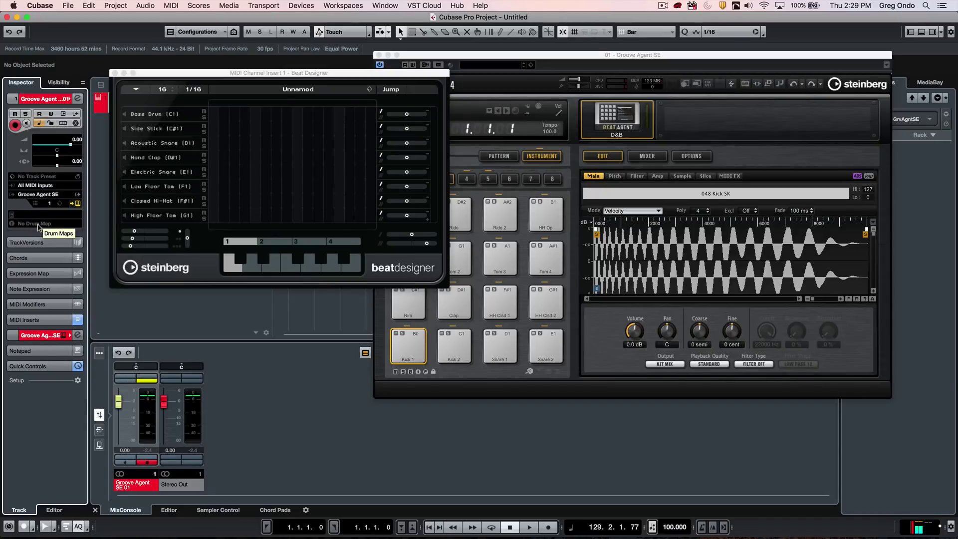
left_click(38, 224)
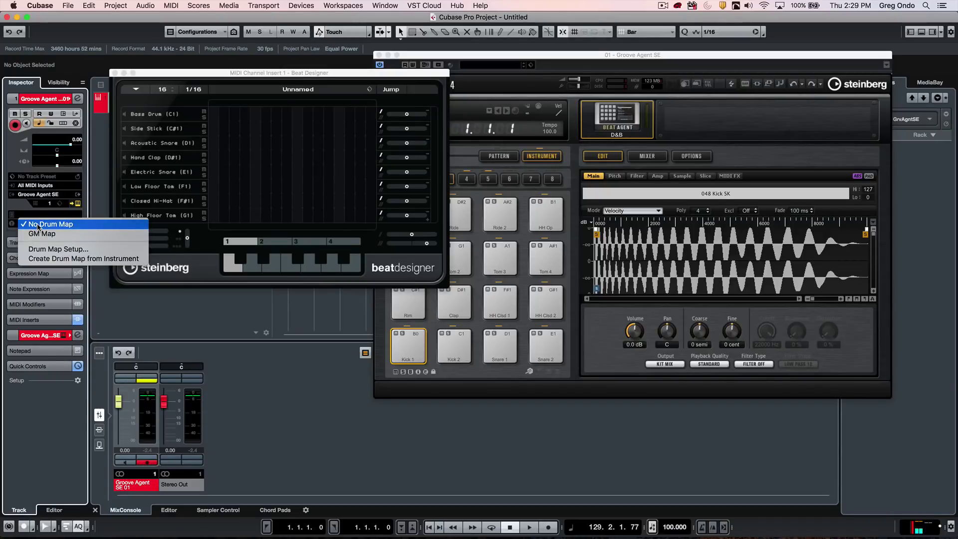
left_click(64, 257)
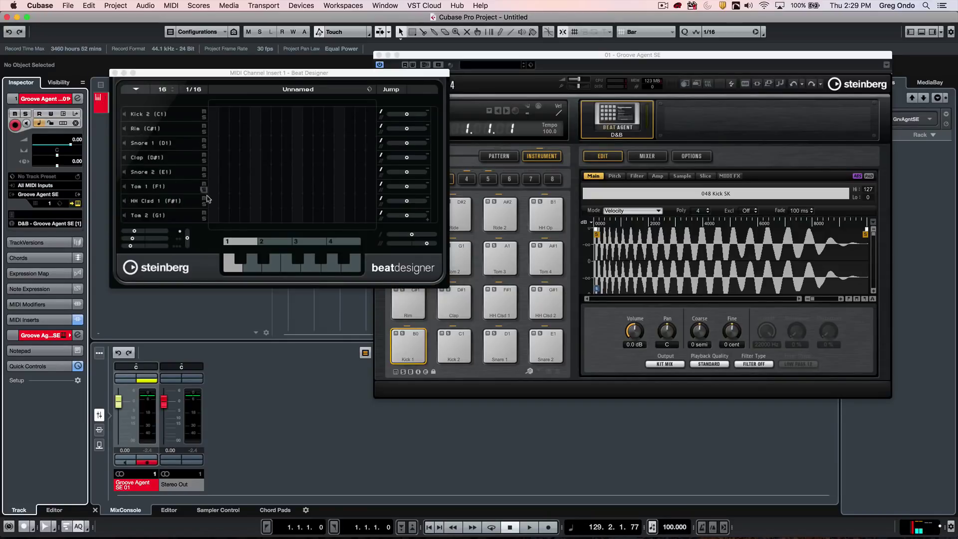
Close Groove Agent SE, then enlarge Beat Designer and centre it on screen.
left_click(377, 54)
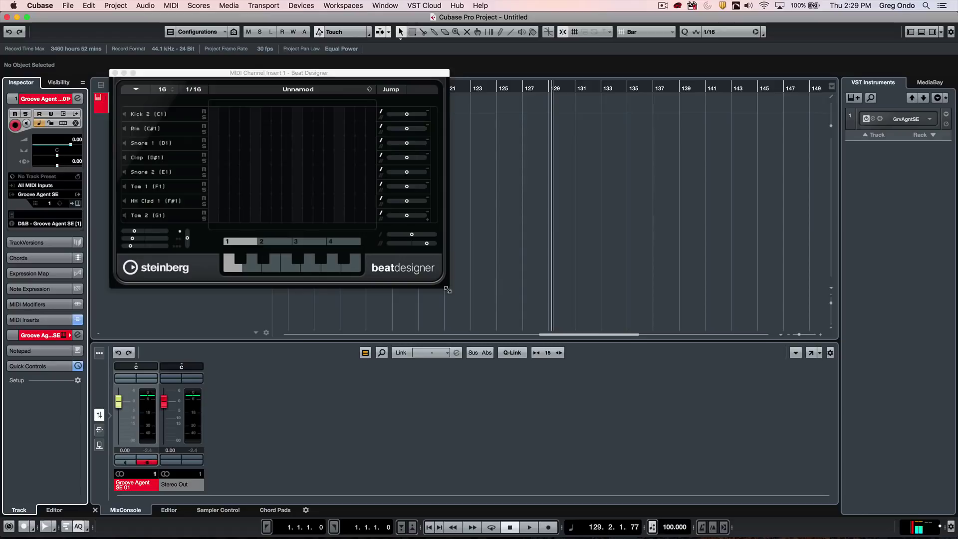
left_click_drag(447, 289, 586, 400)
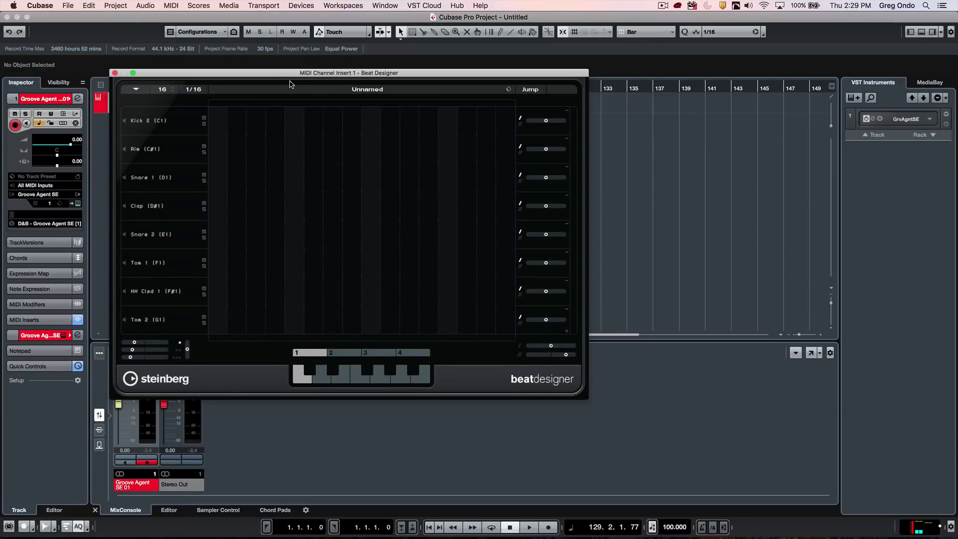
left_click_drag(270, 72, 354, 66)
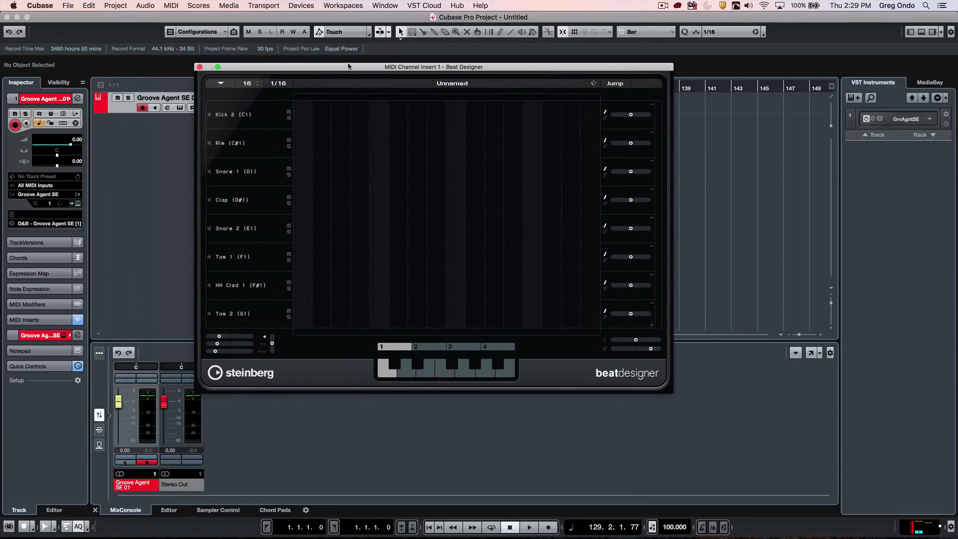
Add Kick 1, HH Clsd 2, Tom 3 and Tom 4 lanes to Beat Designer.
left_click(649, 327)
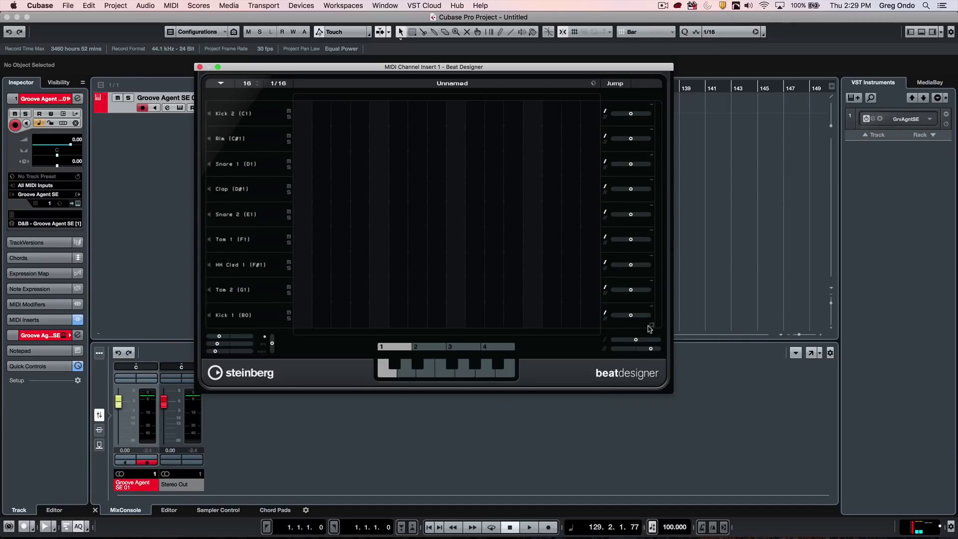
left_click(649, 327)
left_click(652, 327)
left_click(649, 326)
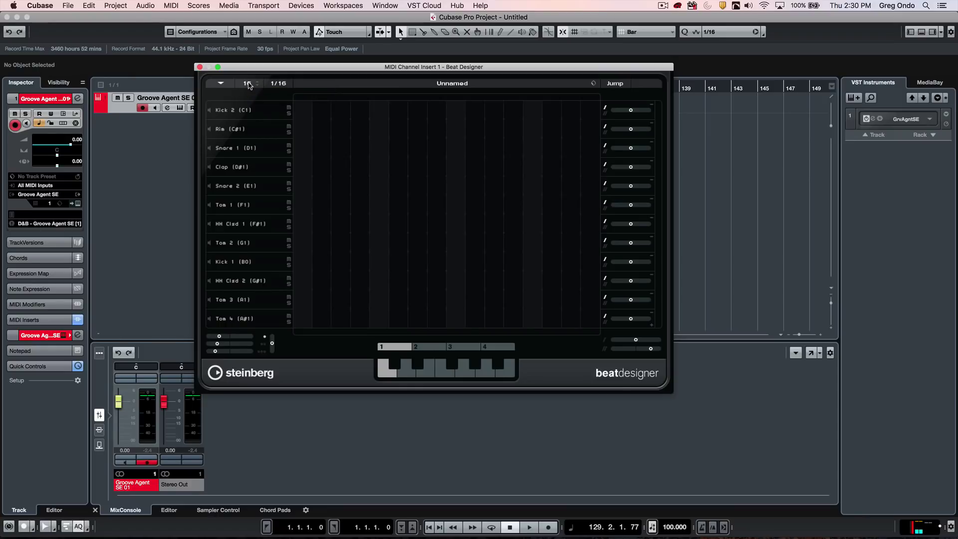
Keep the pattern at 16 steps with 1/16 resolution and show the preset Save/Load options.
mouse_move(248, 85)
left_mouse_down()
mouse_move(253, 61)
mouse_move(252, 86)
left_mouse_up()
left_click(276, 84)
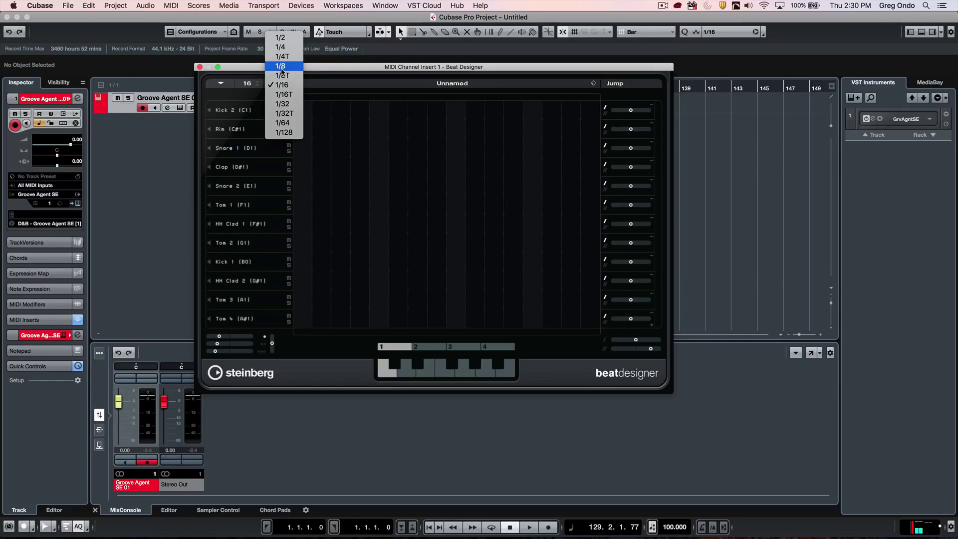
left_click(322, 93)
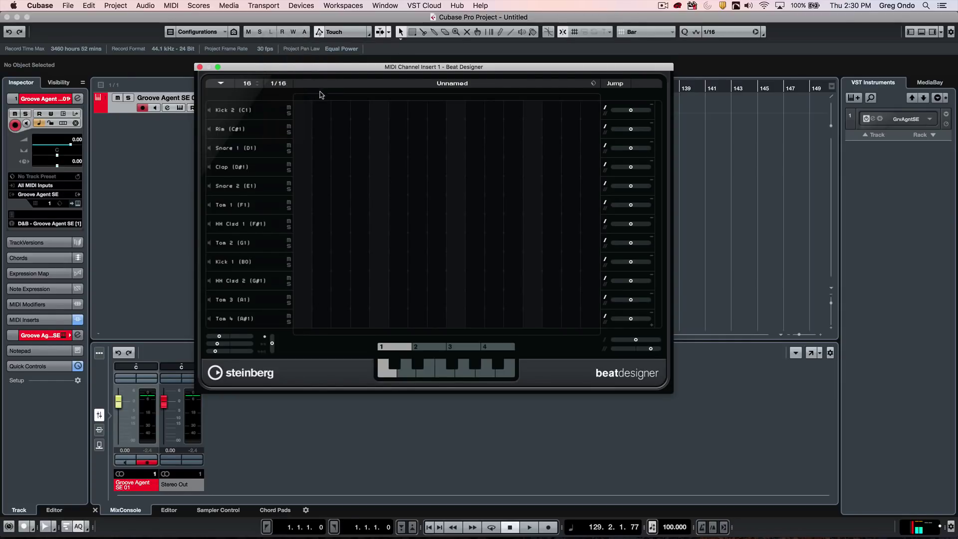
left_click(279, 83)
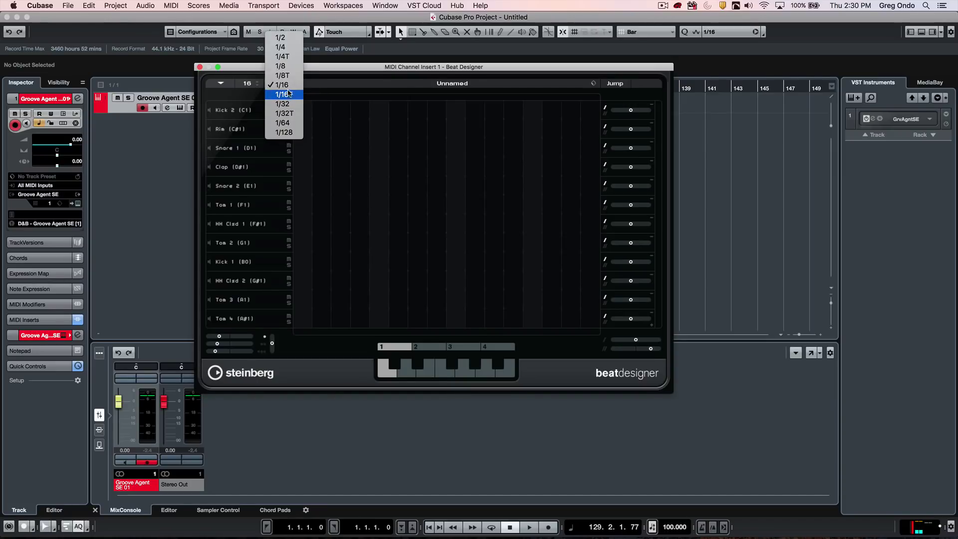
left_click(287, 85)
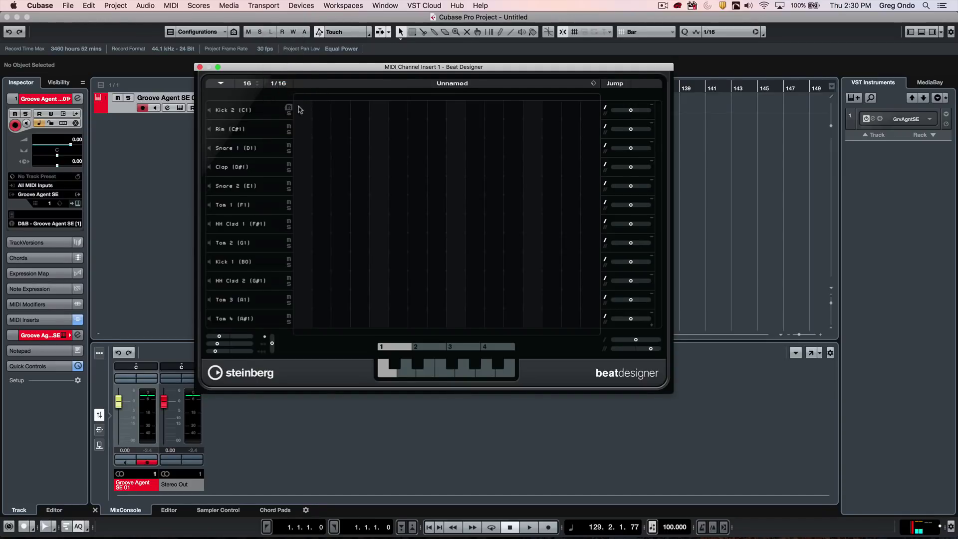
left_click(592, 84)
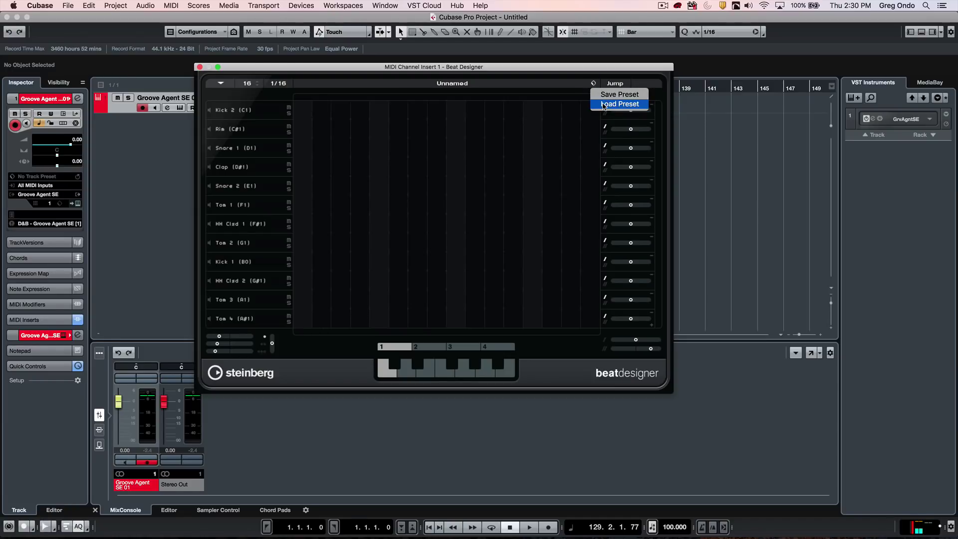
Load the Afrique Latino 133 pattern bank into Beat Designer.
left_click(619, 104)
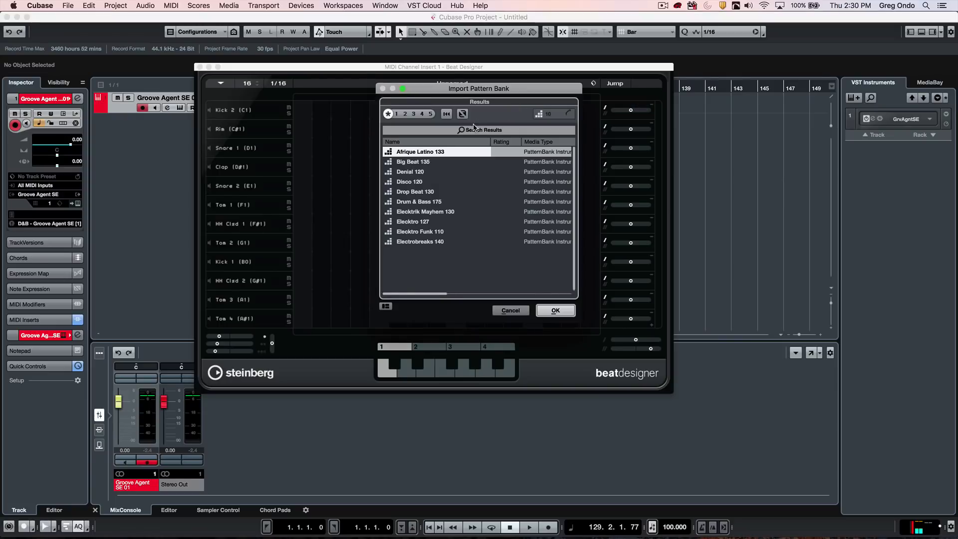
double_click(415, 152)
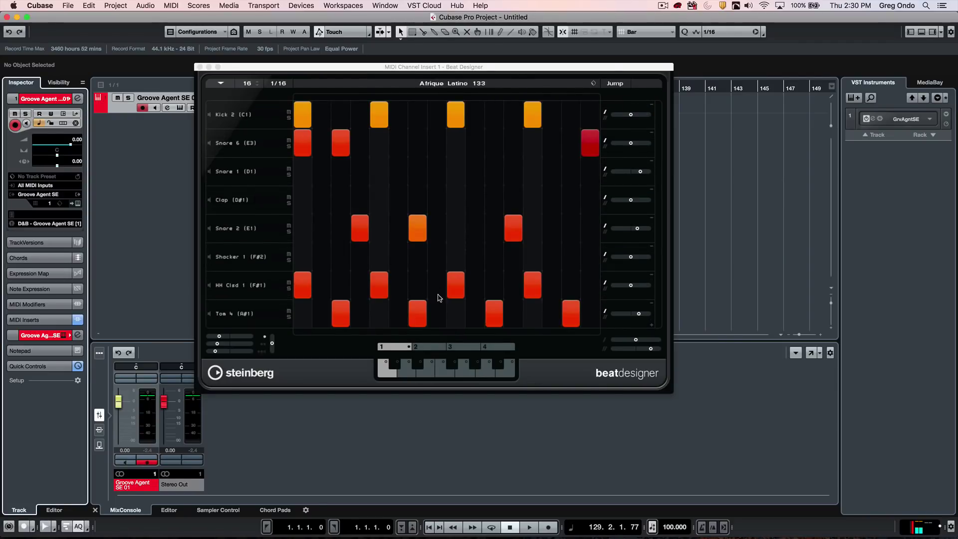
left_click(430, 347)
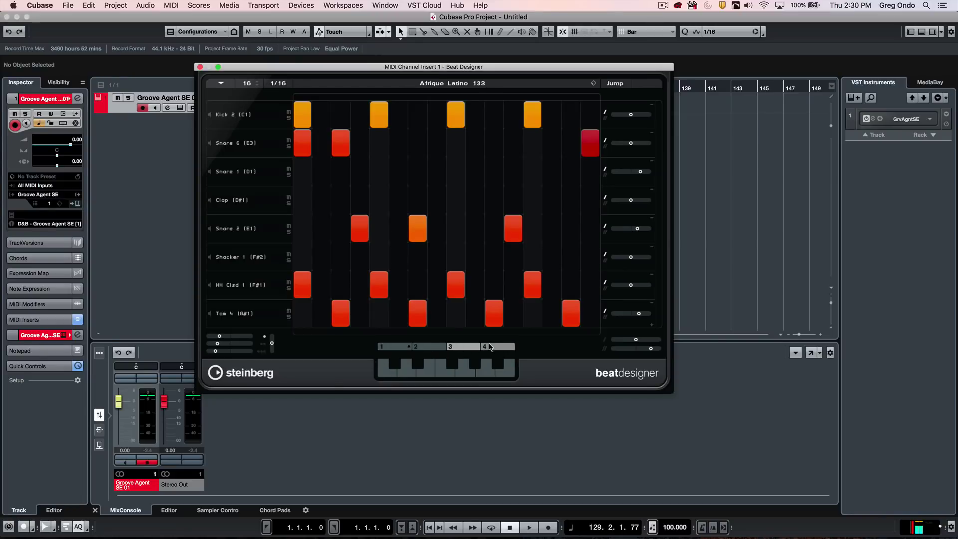
Step through the bank's patterns in the first subbank, returning to the first pattern.
left_click(392, 346)
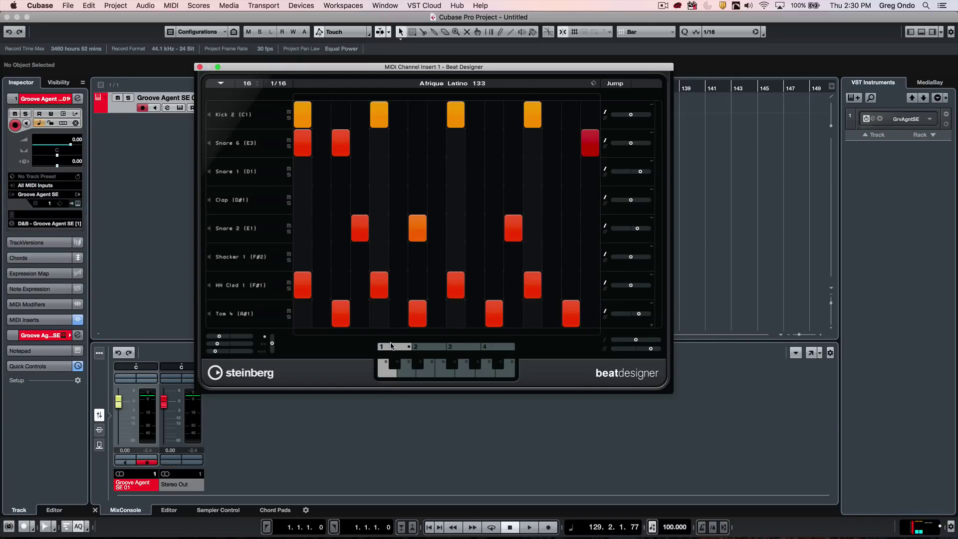
left_click(406, 369)
left_click(425, 371)
left_click(446, 372)
left_click(465, 372)
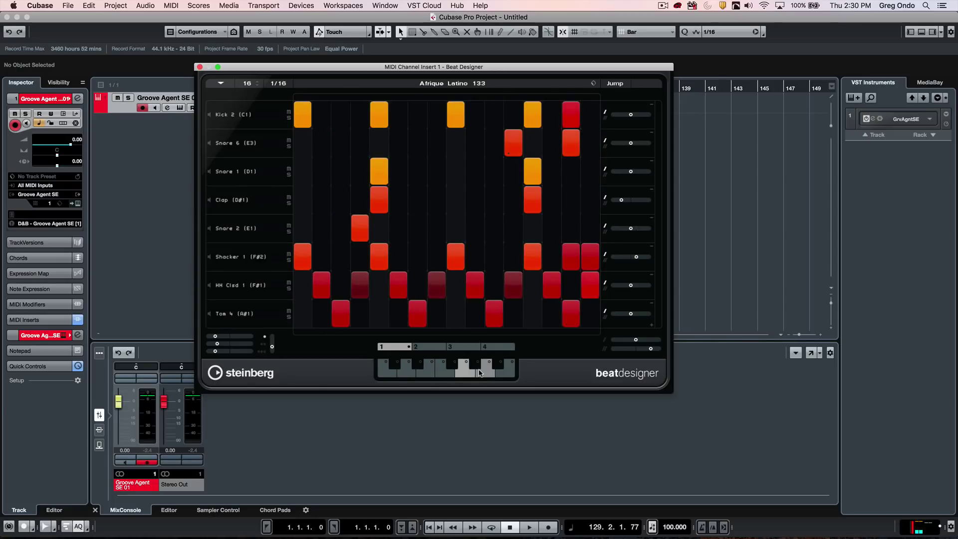
left_click(488, 371)
left_click(503, 371)
left_click(485, 372)
left_click(465, 372)
left_click(444, 371)
left_click(406, 372)
left_click(386, 371)
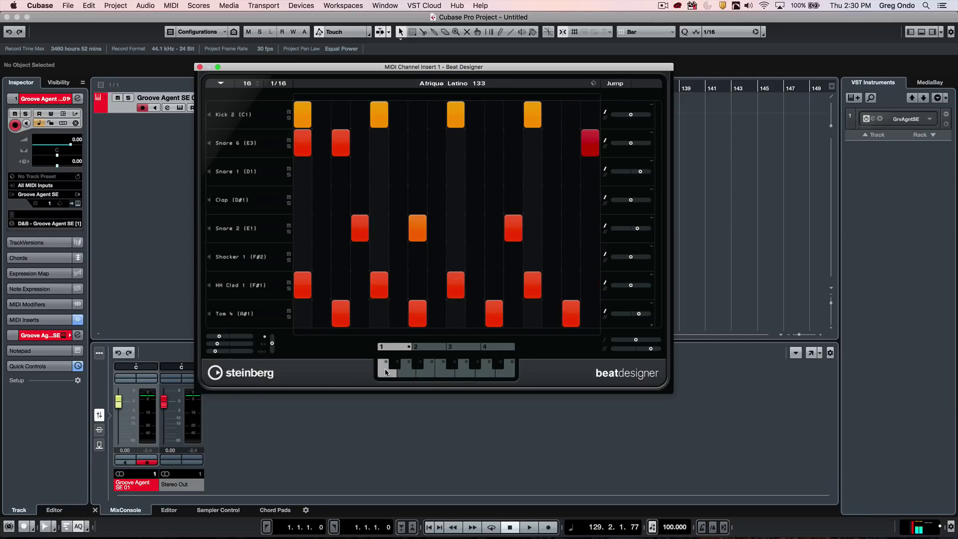
Play the pattern, switch to two later Afrique Latino patterns, stop, and change the Jump setting.
key("space")
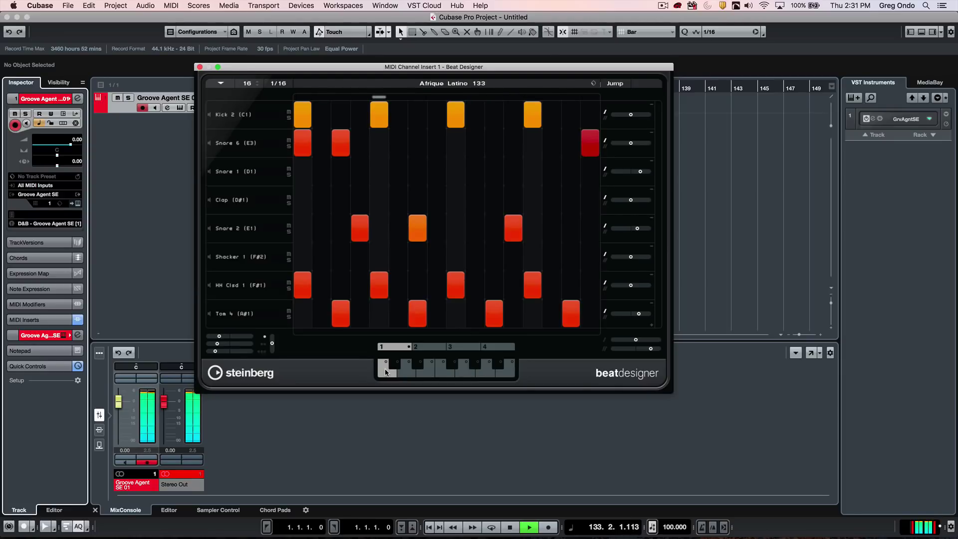
left_click(427, 371)
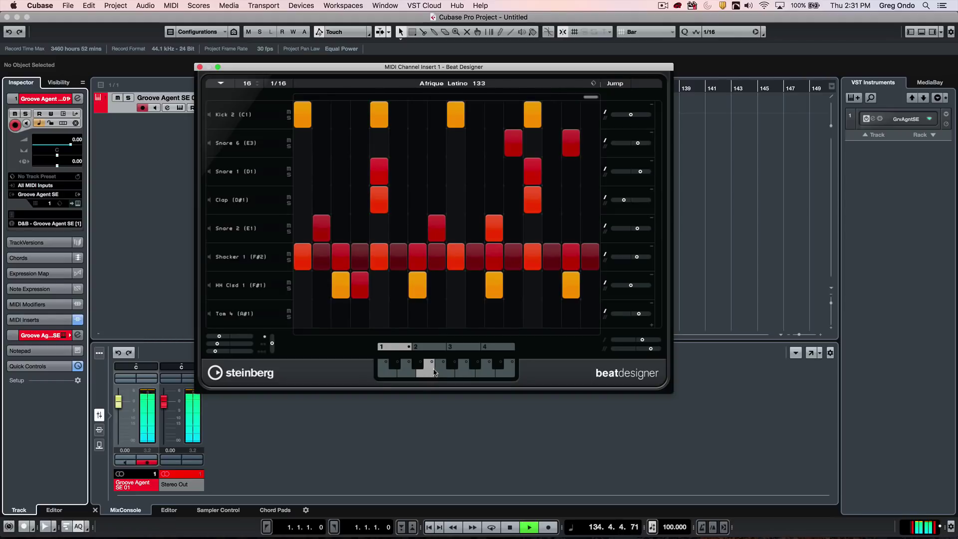
left_click(440, 372)
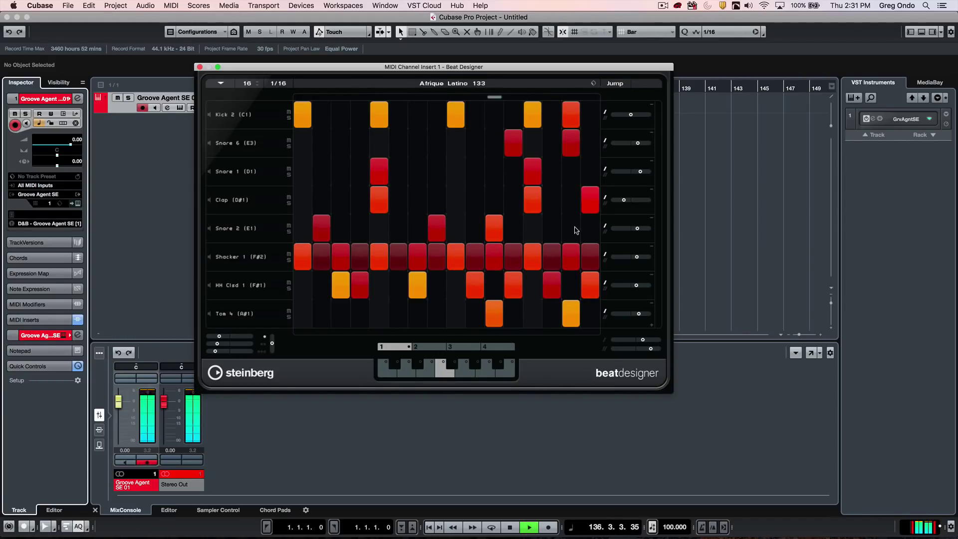
key("space")
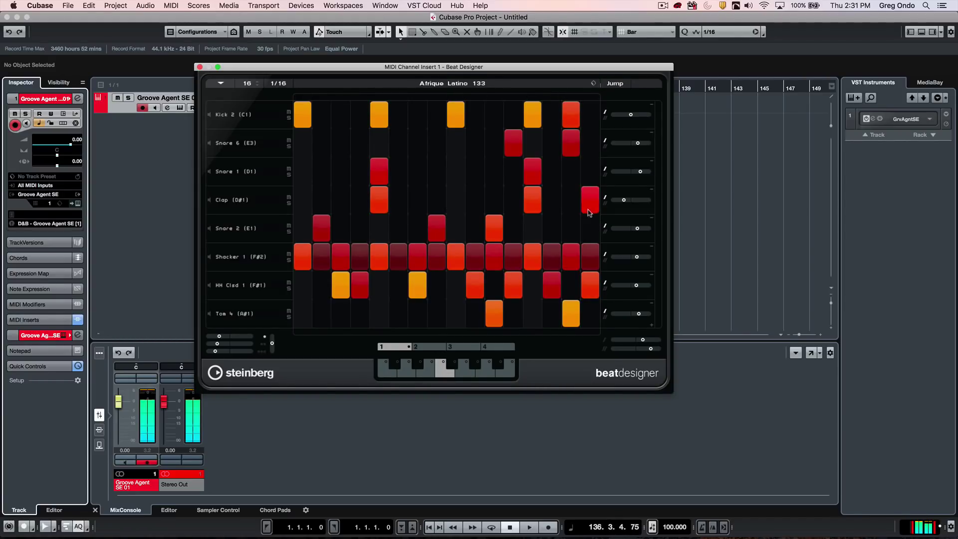
left_click(618, 85)
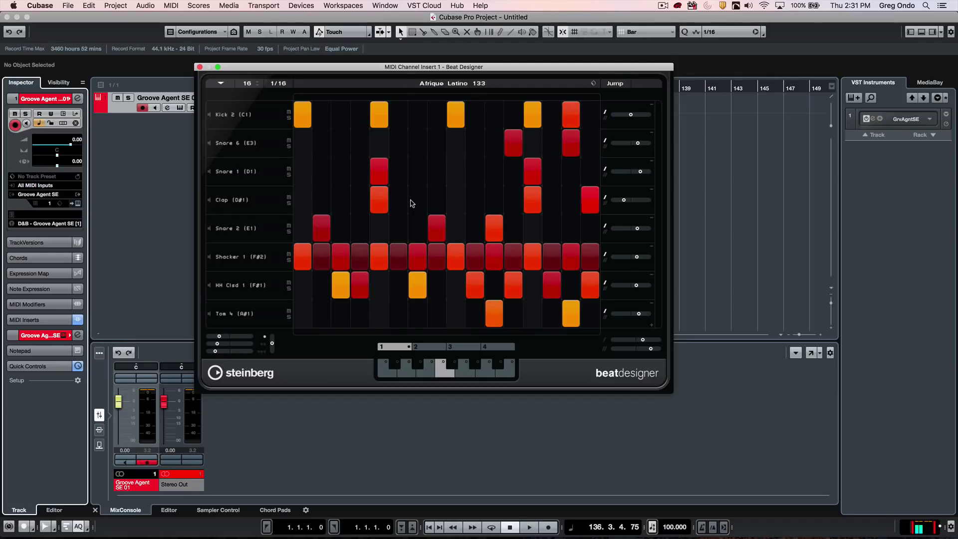
Start an empty pattern in subbank 2 with Kick 2 hits on steps 1, 8 and 14.
left_click(426, 348)
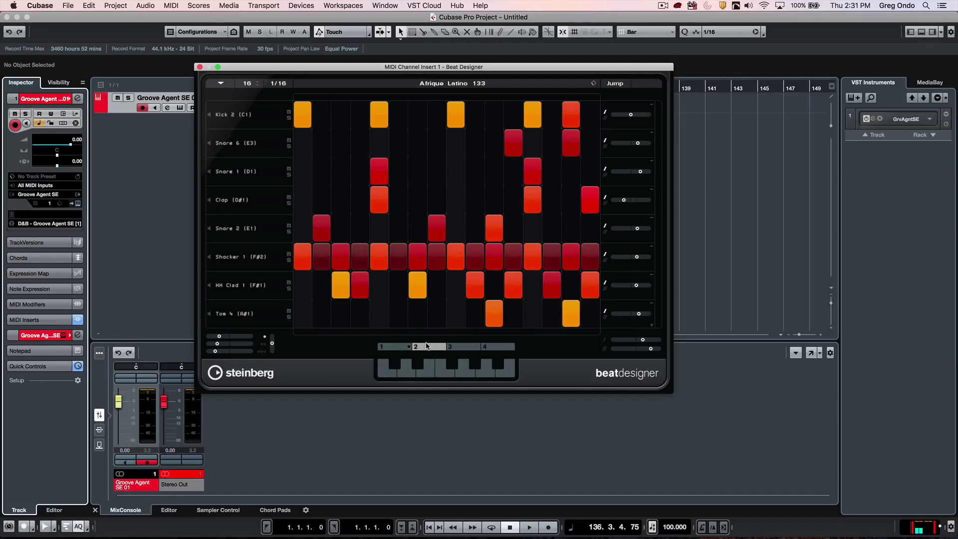
left_click(379, 369)
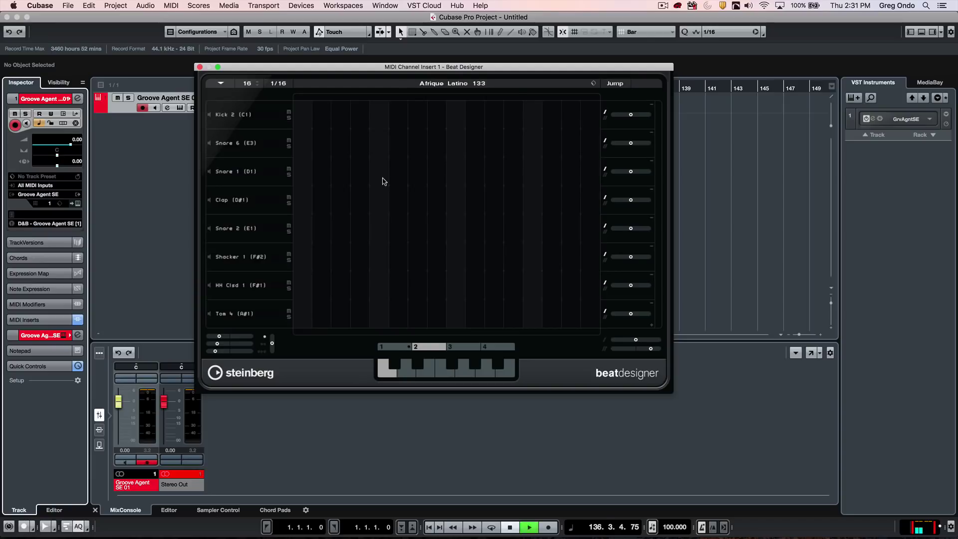
left_click(302, 114)
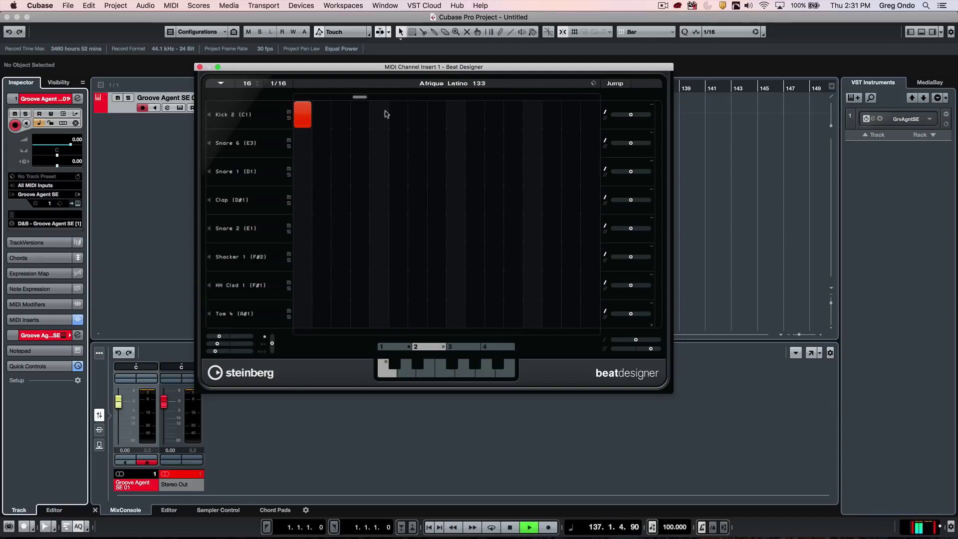
left_click(434, 114)
left_click(543, 114)
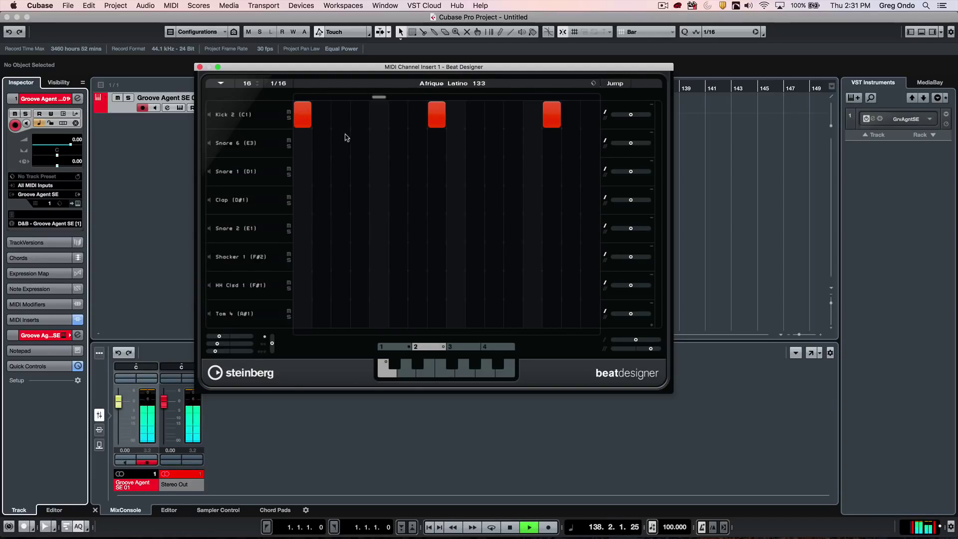
Raise all three kick steps to full velocity of 127.
left_click_drag(299, 119, 303, 102)
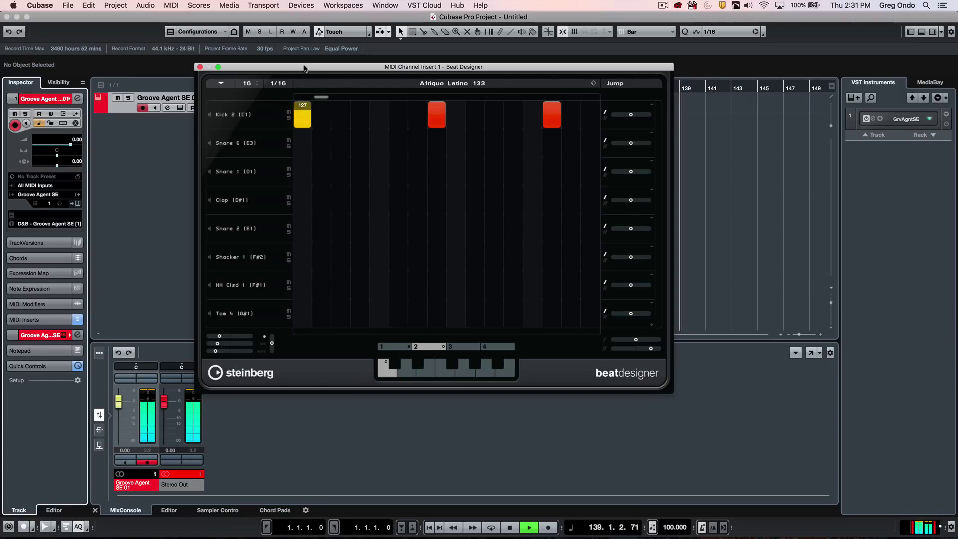
left_click_drag(436, 109, 437, 100)
left_click_drag(548, 117, 547, 96)
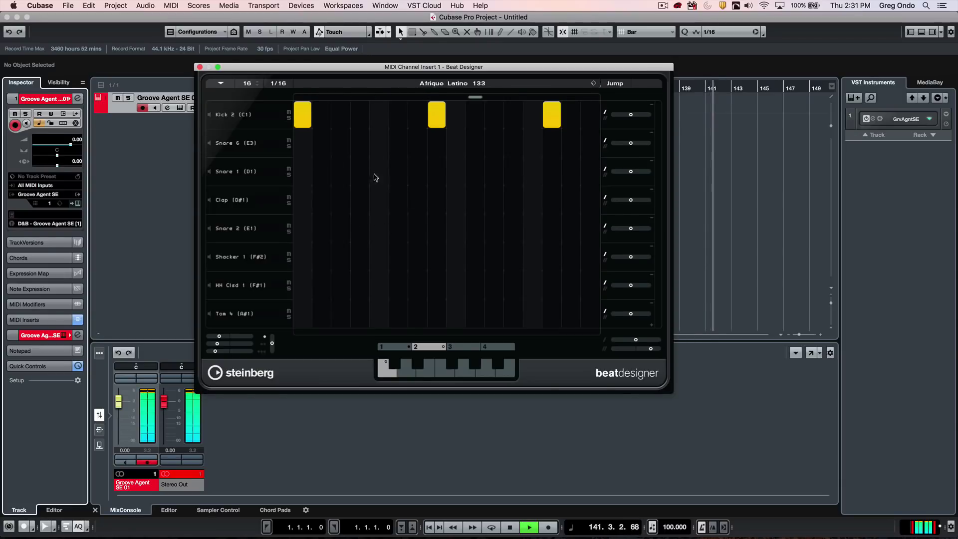
Reassign the top row's sound from Kick 2 (C1) to Kick 1 (B0).
left_click(244, 114)
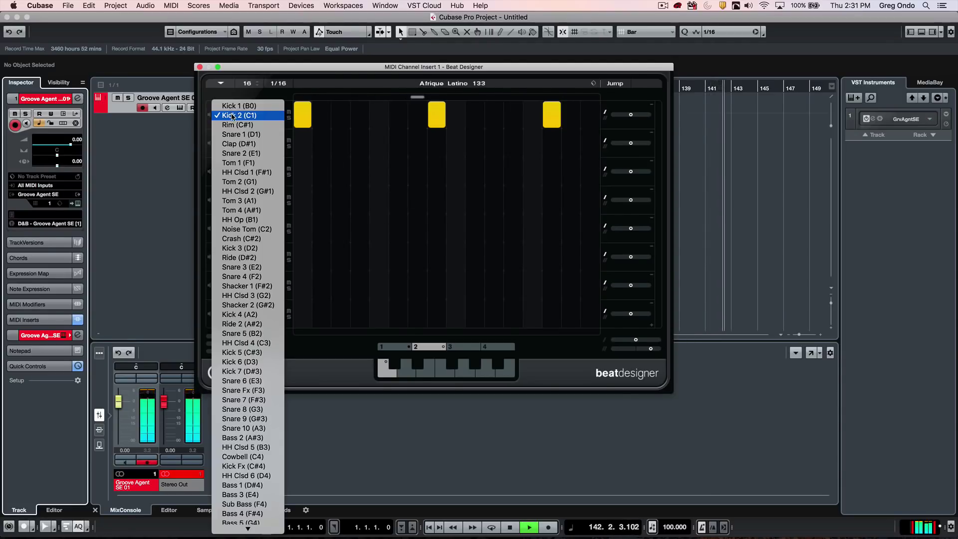
left_click(229, 144)
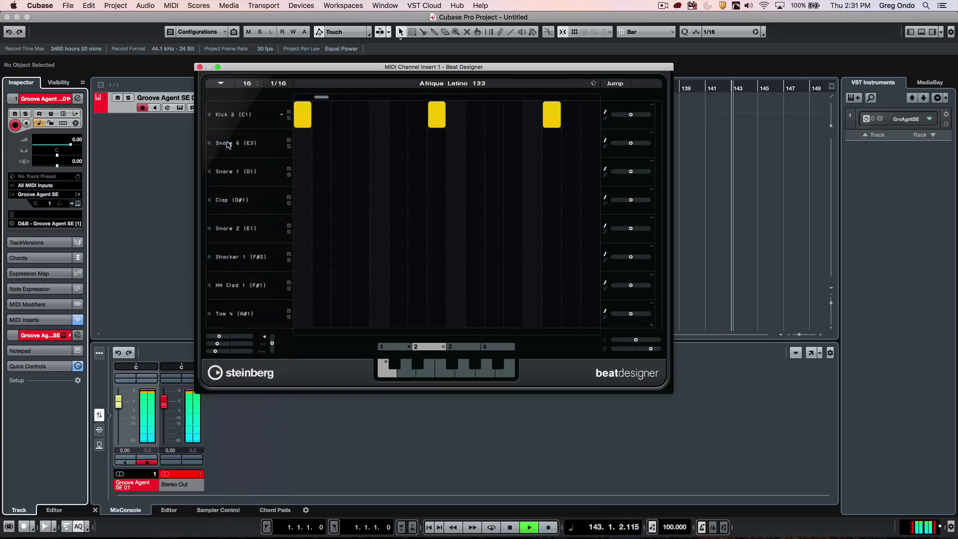
left_click(231, 115)
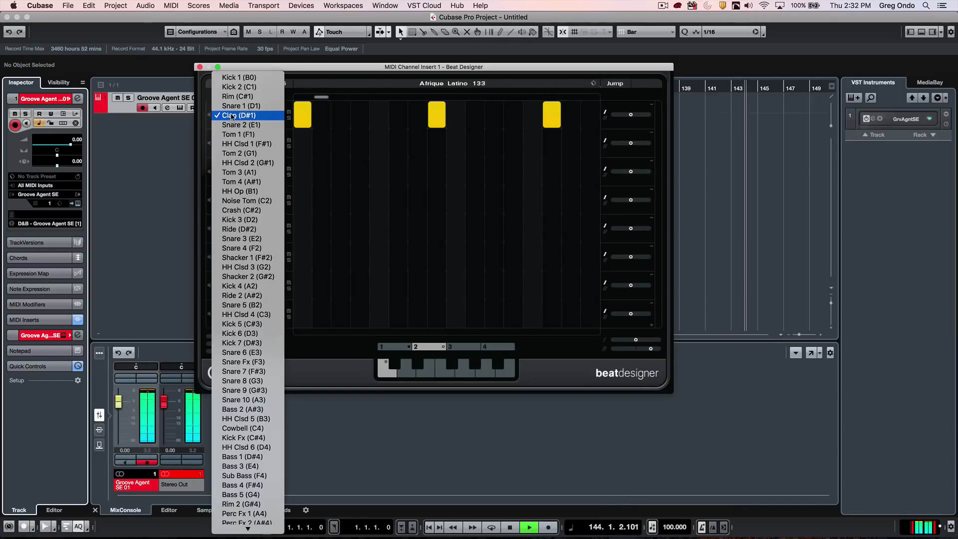
left_click(237, 79)
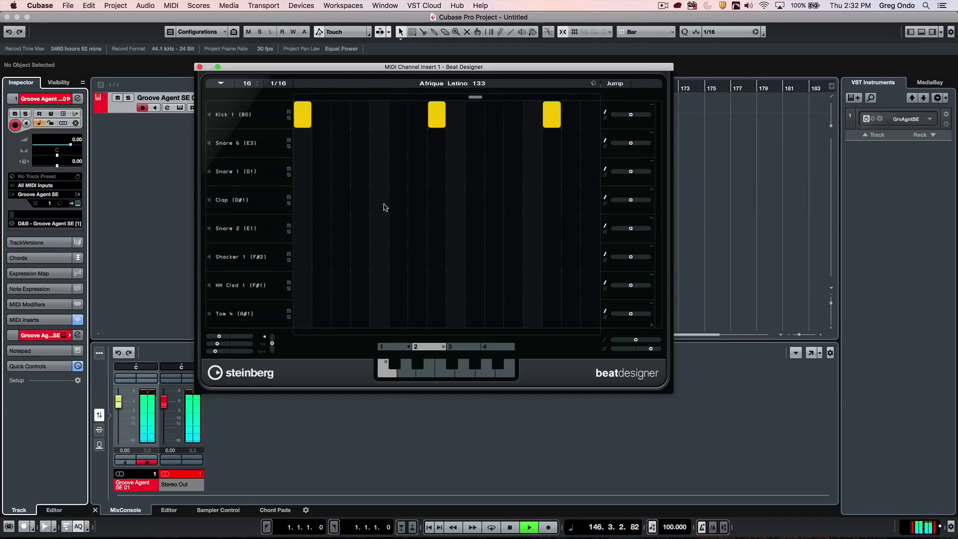
Add Clap (D#1) hits on steps 5, 13 and 16, with step 16 softer than 5 and 13.
left_click(379, 199)
left_click(533, 205)
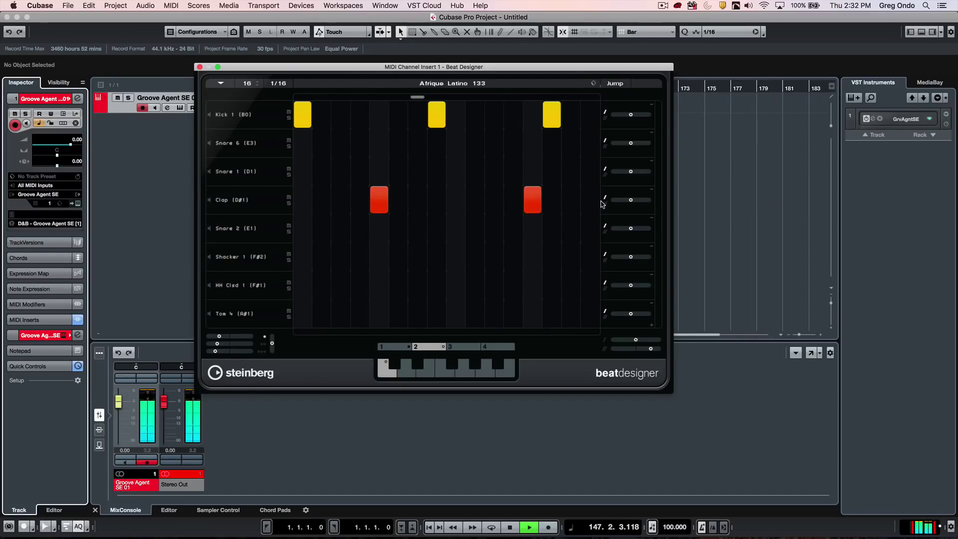
left_click(591, 201)
left_click_drag(382, 210, 380, 150)
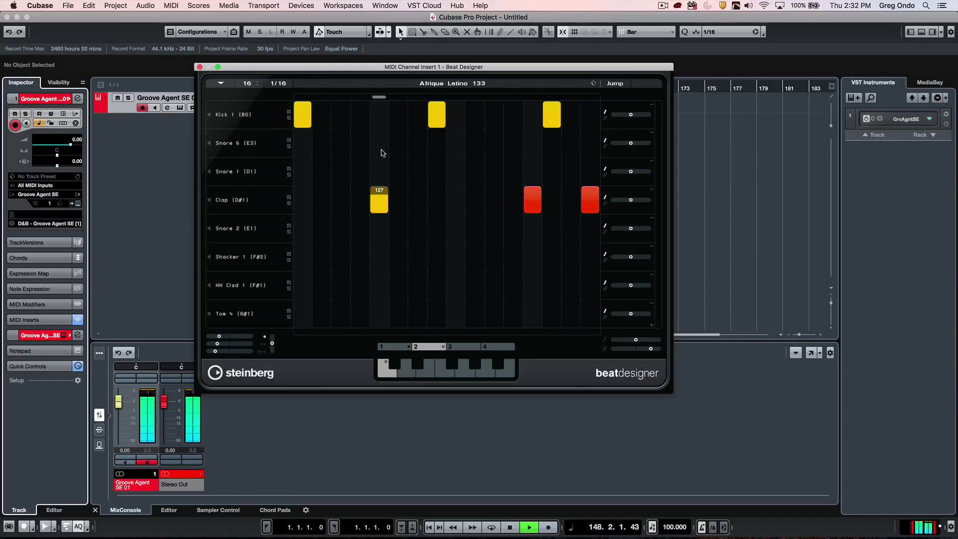
left_click_drag(533, 205, 530, 163)
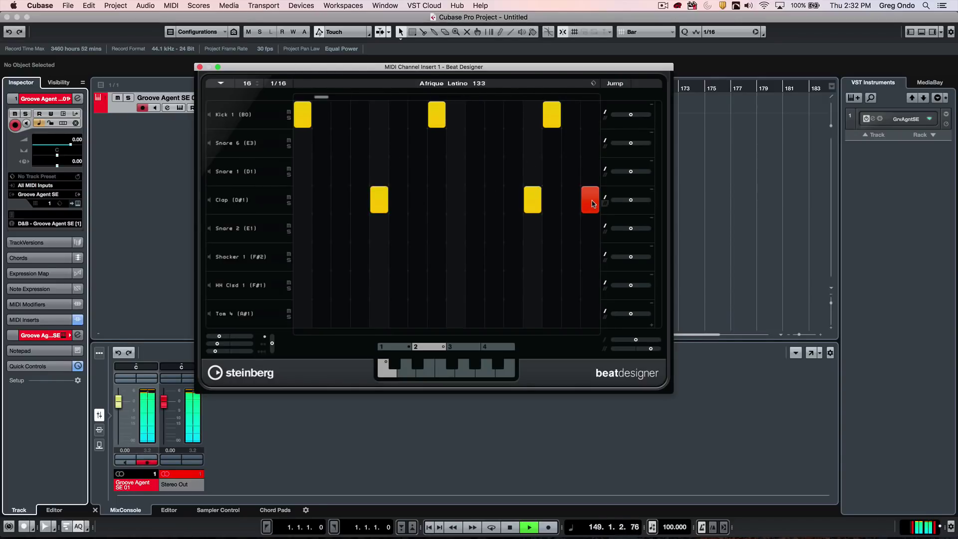
left_click_drag(590, 202, 591, 186)
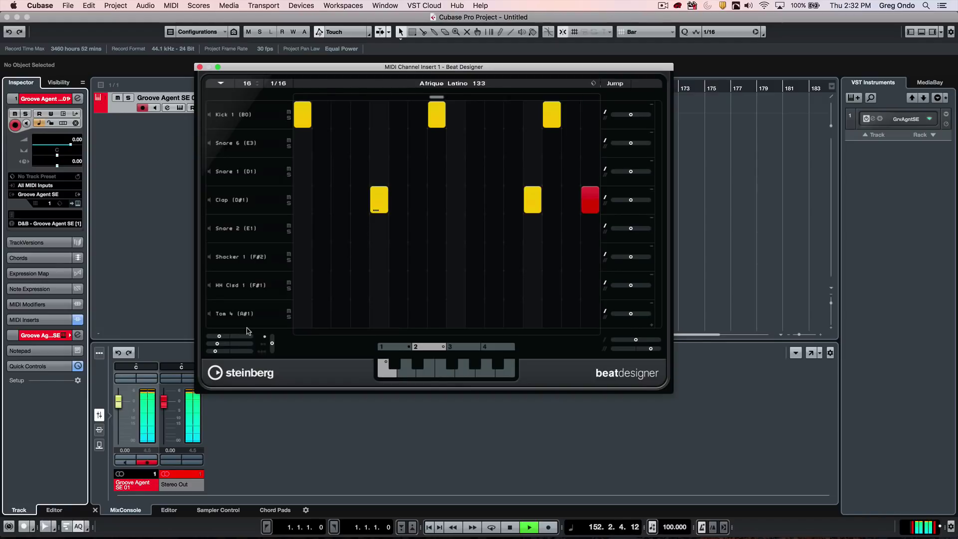
Give the step-5 clap a three-stroke flam with position -0.93 and level 65.
mouse_move(220, 345)
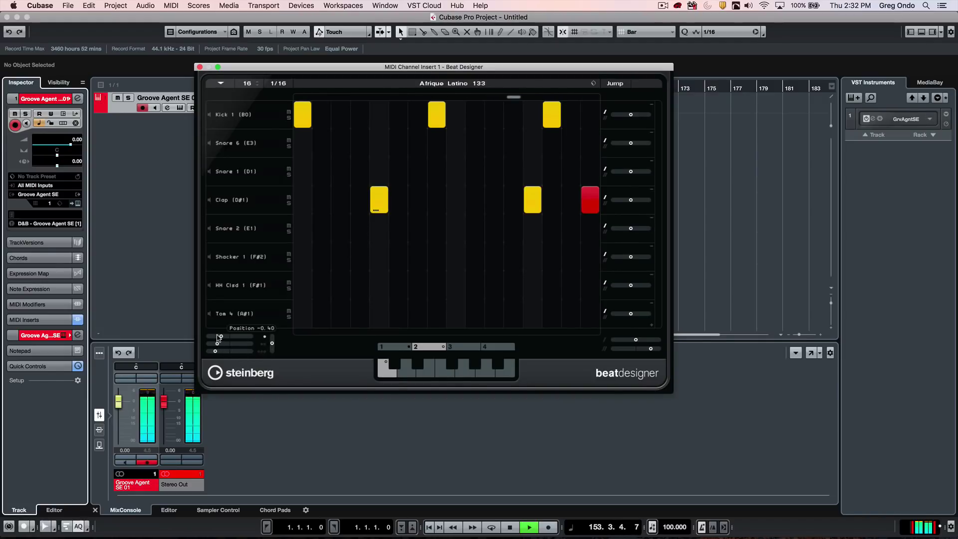
left_click_drag(215, 338, 216, 342)
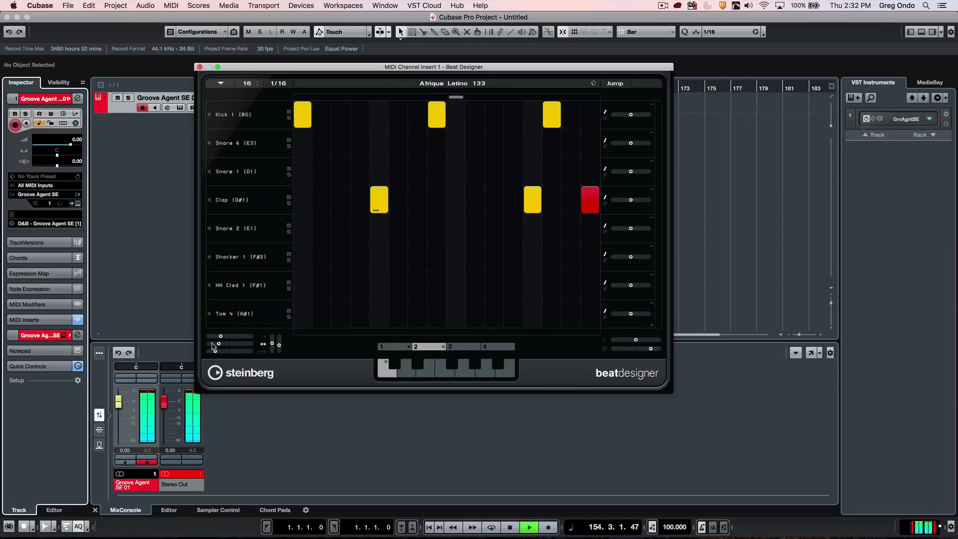
left_click(261, 351)
left_click(265, 336)
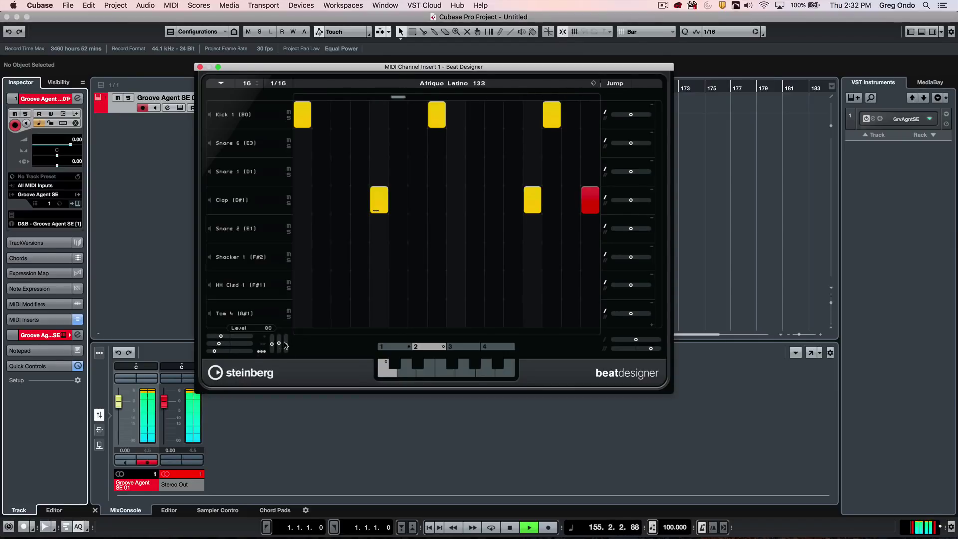
mouse_move(221, 336)
left_mouse_down()
mouse_move(234, 336)
mouse_move(210, 351)
left_mouse_up()
left_click(263, 344)
left_click(262, 352)
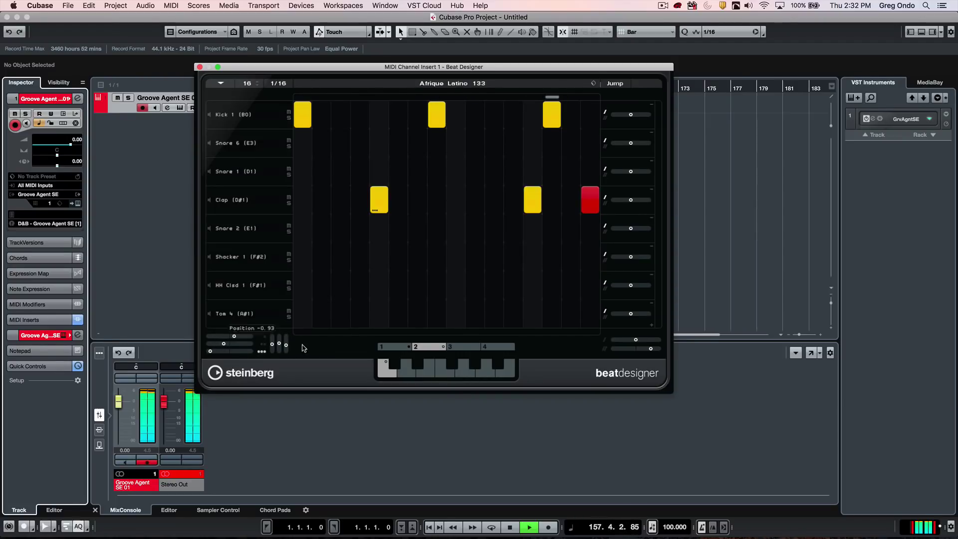
mouse_move(285, 344)
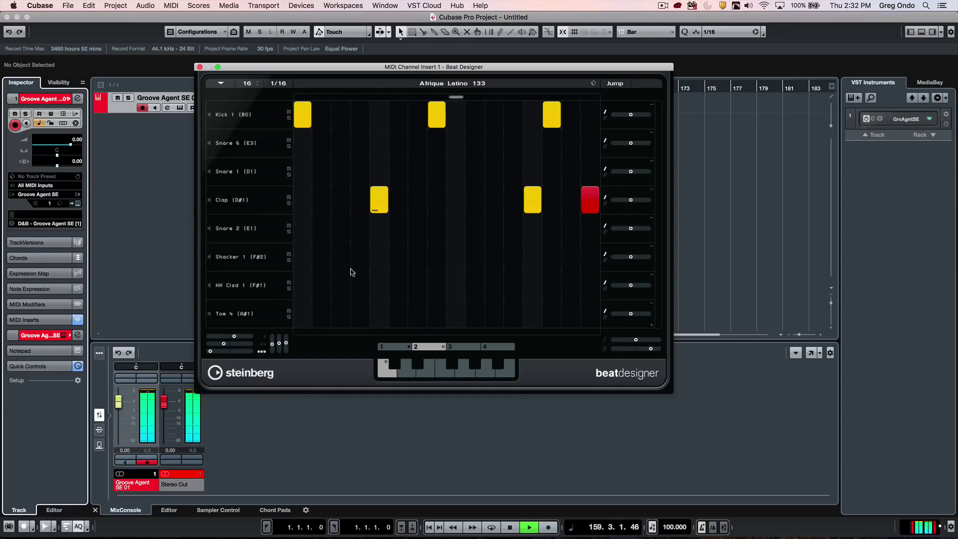
Paint seven Shaker 1 (F#2) hits across the bar, including one on step 15.
left_click_drag(321, 260, 360, 257)
left_click_drag(438, 259, 455, 258)
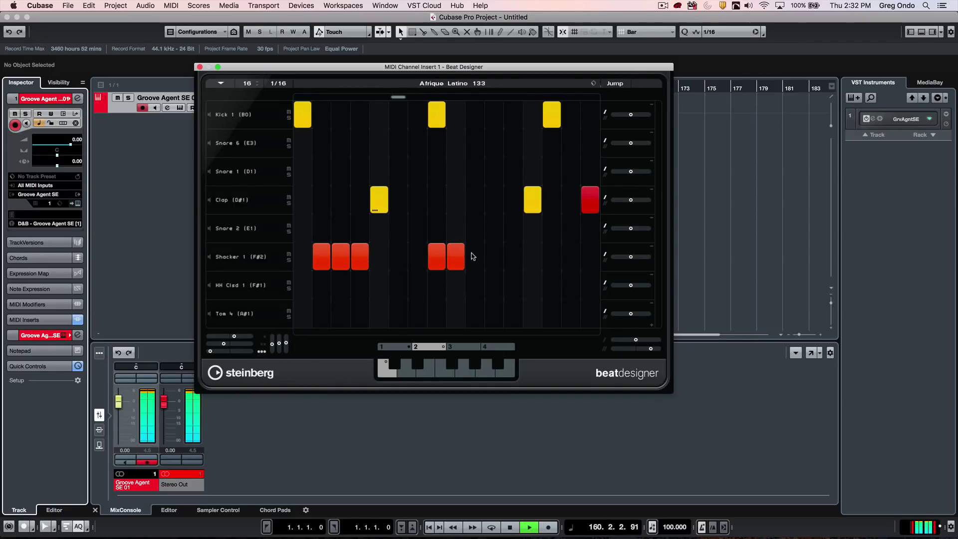
left_click(494, 257)
left_click(571, 254)
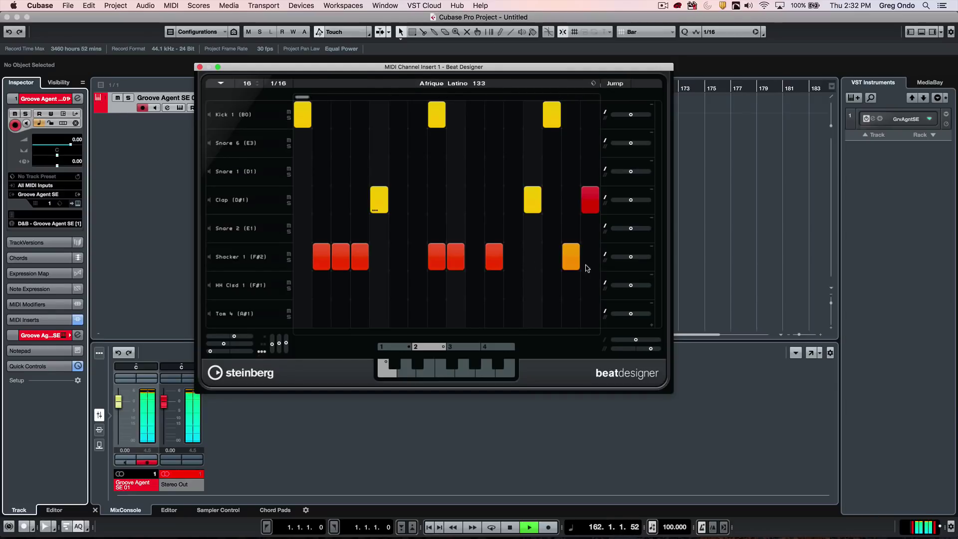
Move the Clap lane's slide from -0.11 to 0.06 so the claps land slightly later.
mouse_move(604, 349)
mouse_move(636, 341)
mouse_move(635, 258)
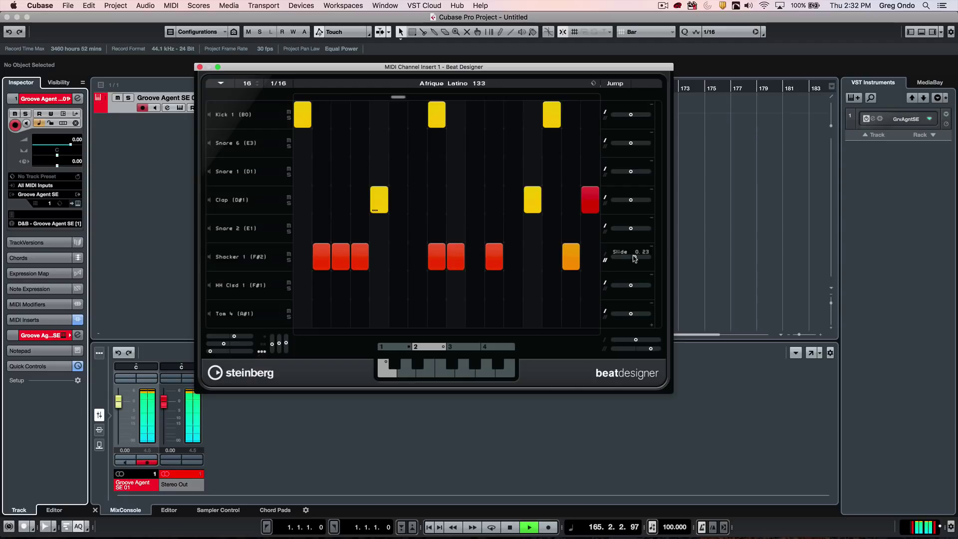
mouse_move(630, 201)
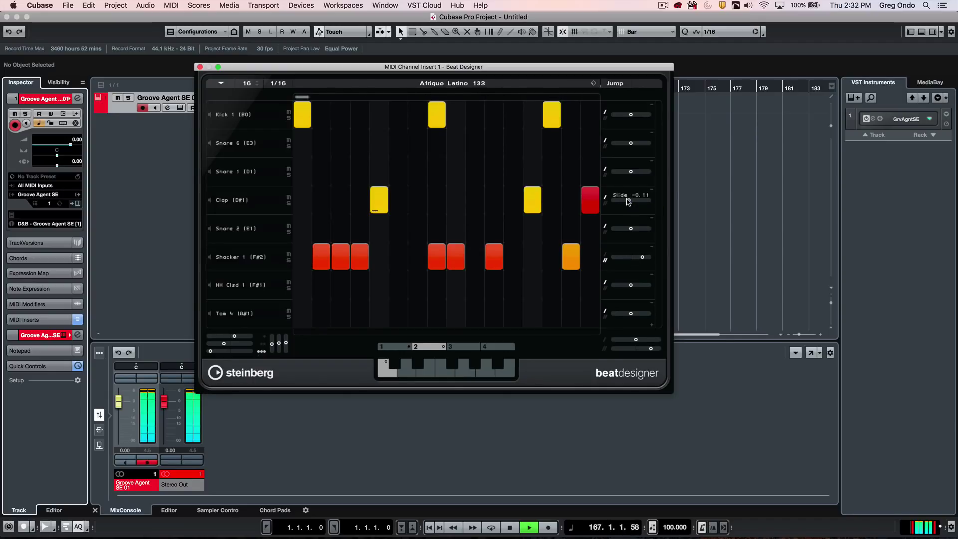
left_click_drag(628, 201, 632, 201)
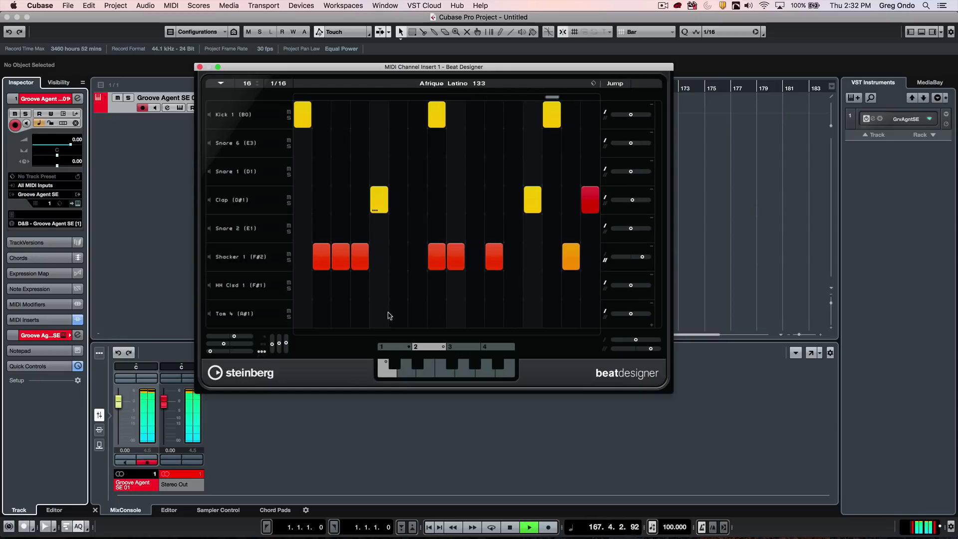
Add four hits on the fourth lane and change its sound to Tom 2 (G1).
left_click(360, 285)
left_click(379, 285)
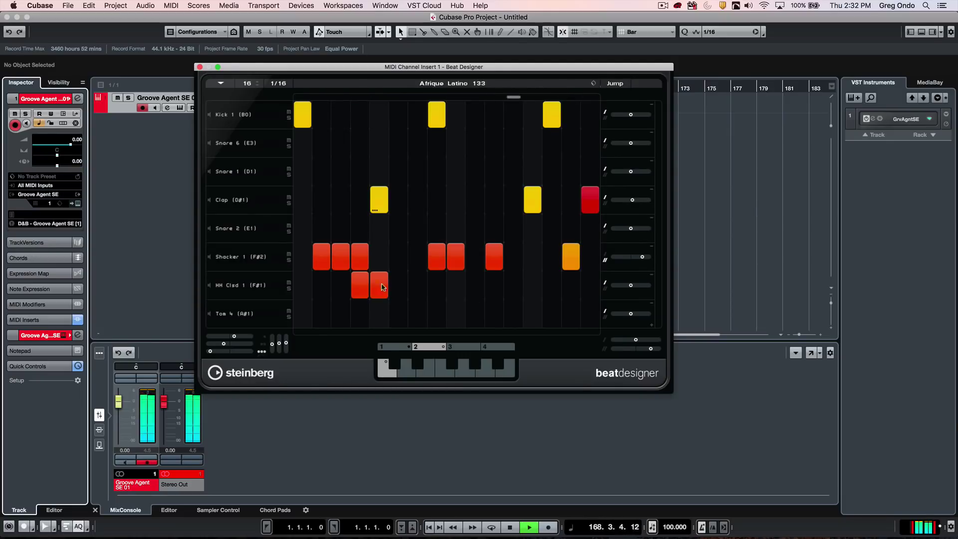
left_click(436, 285)
left_click(494, 284)
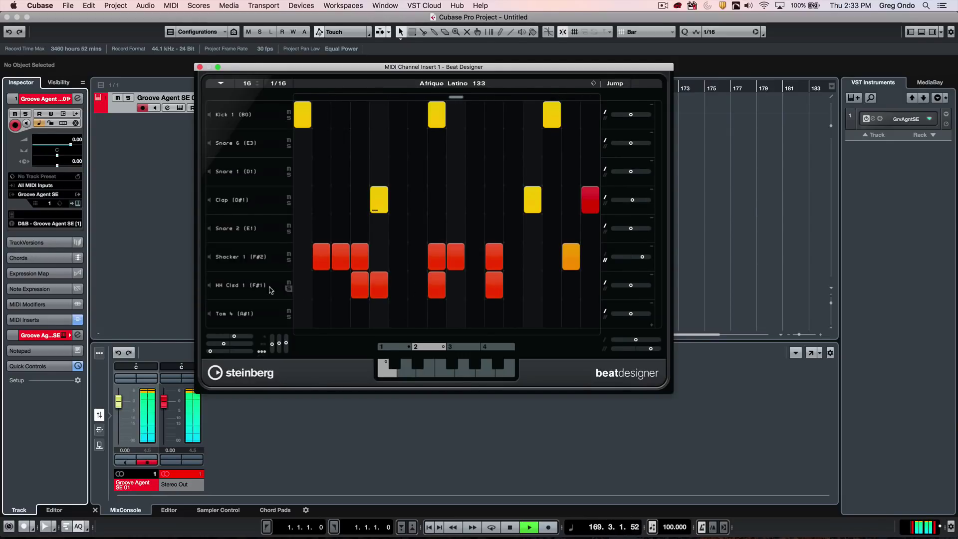
left_click(252, 286)
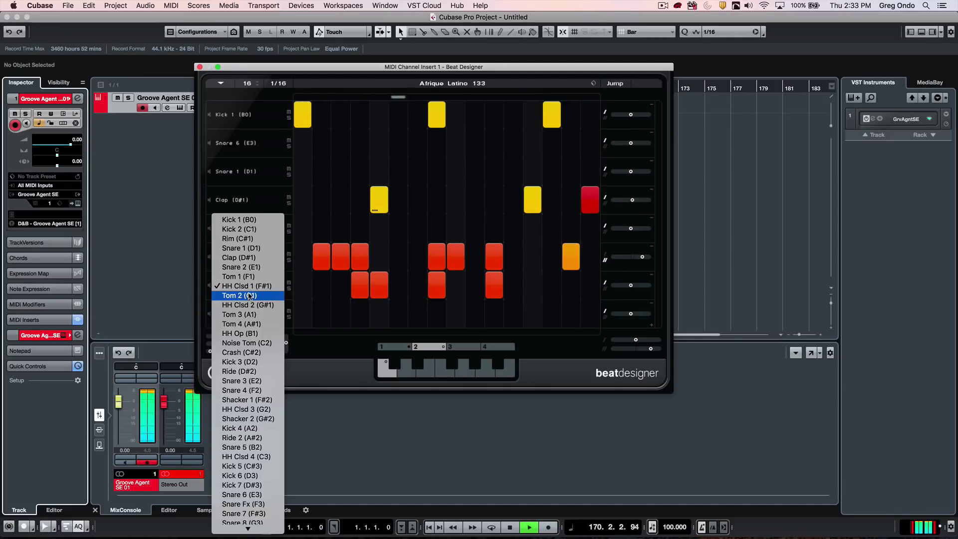
left_click(239, 295)
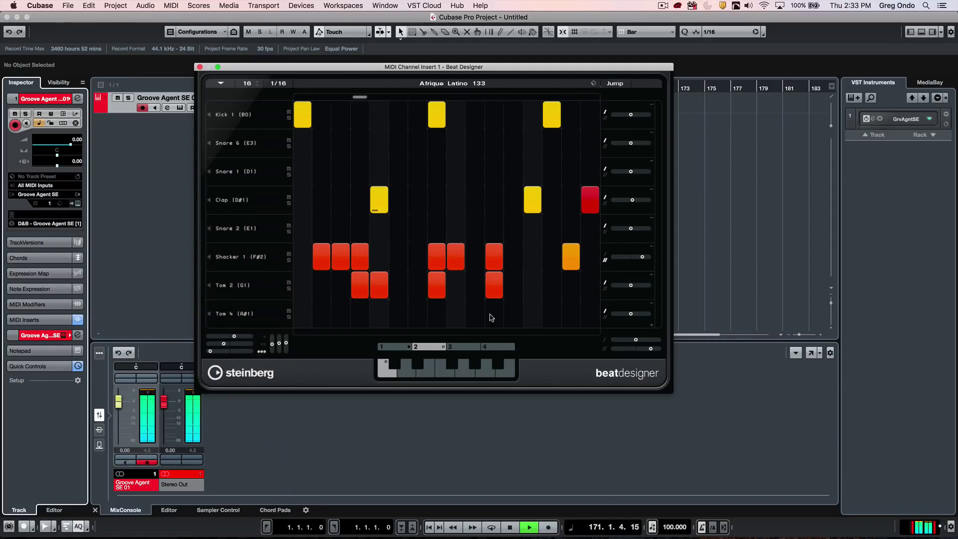
Add four Tom 4 (A#1) hits across the pattern.
left_click_drag(571, 316, 532, 315)
left_click(475, 321)
left_click(379, 319)
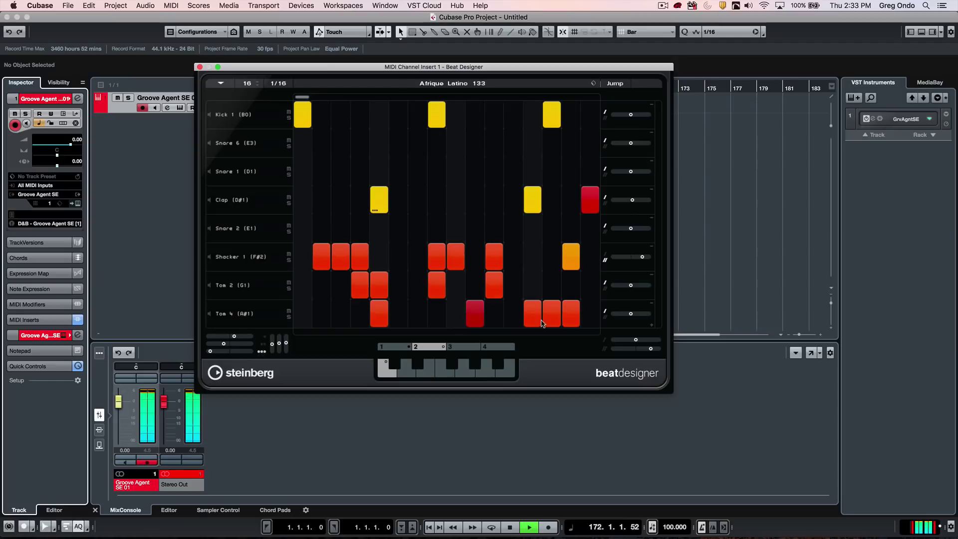
left_click(549, 314)
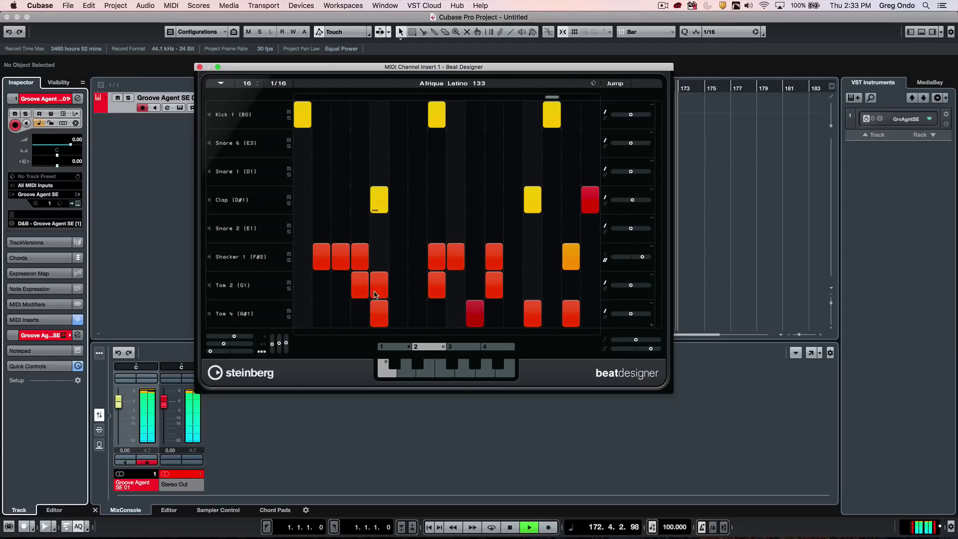
Raise the velocity of one Tom 2 step, two Shaker steps and two Tom 4 hits.
left_click(379, 276)
left_click(340, 247)
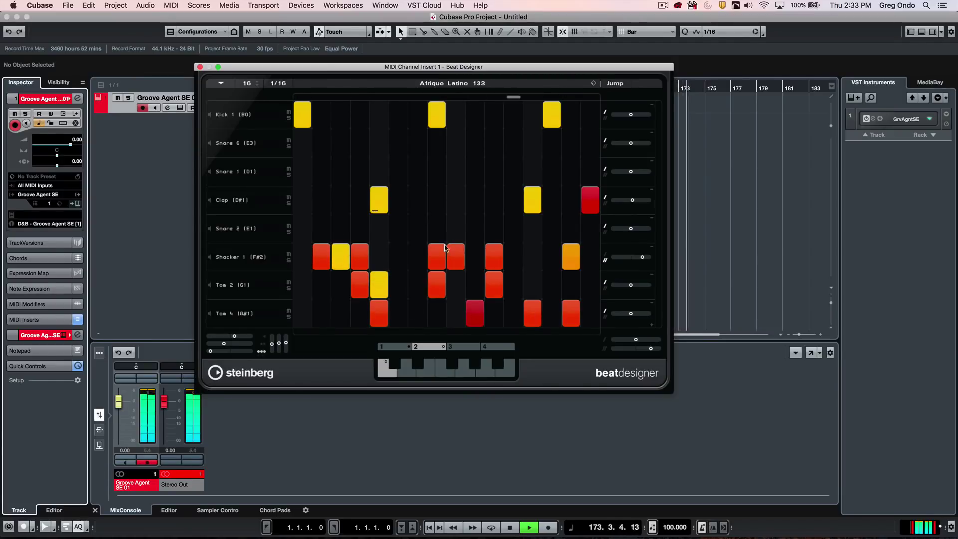
left_click(456, 255)
left_click_drag(474, 308, 479, 292)
left_click_drag(534, 314, 539, 284)
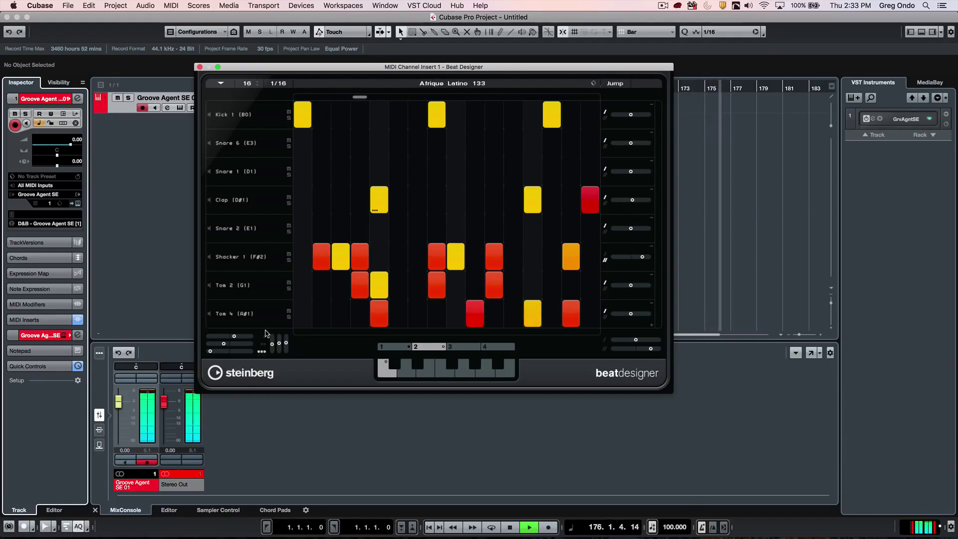
Stop playback and try shifting the Tom 2 hits, auditioning the result.
key("space")
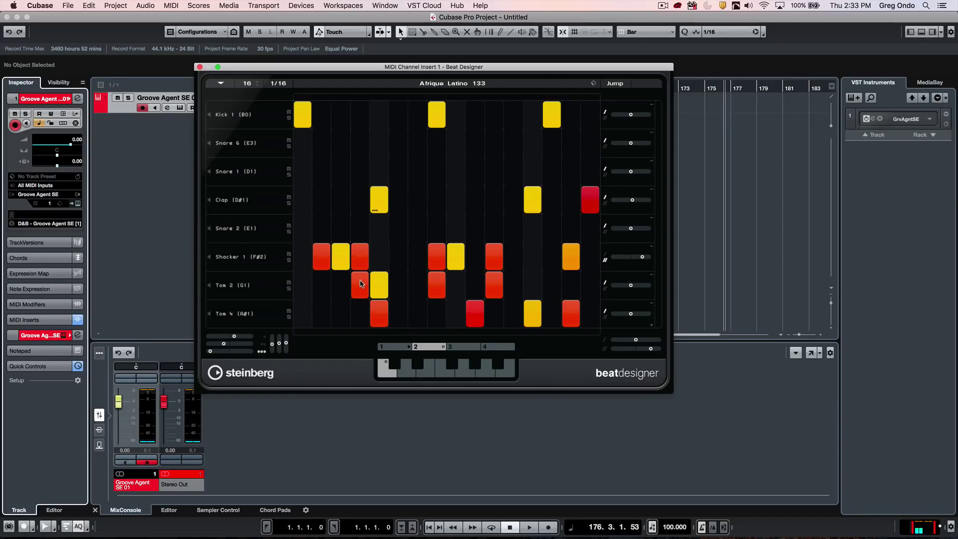
left_click_drag(362, 283, 390, 283)
key("space")
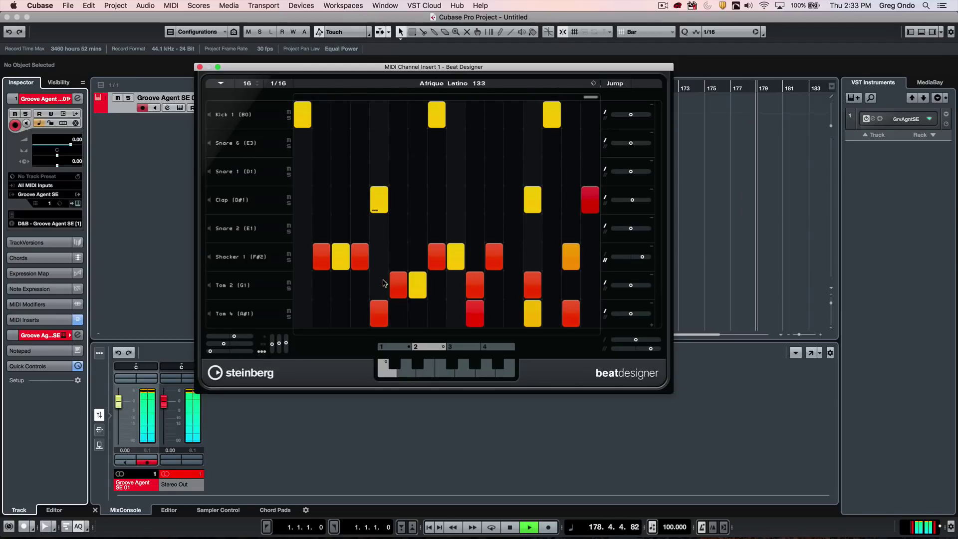
left_click_drag(397, 283, 361, 283)
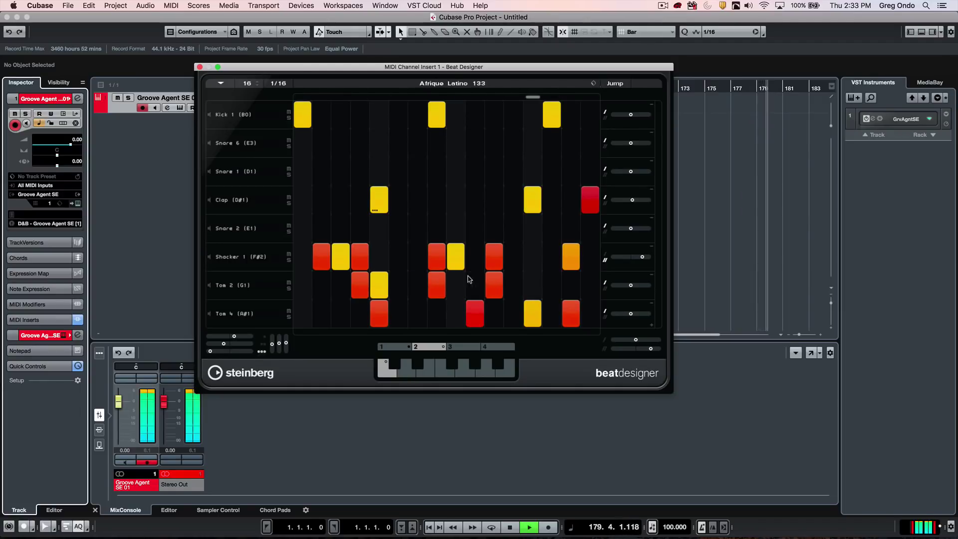
Move the early Tom 4 hit from step 5 to step 6.
left_click(381, 313)
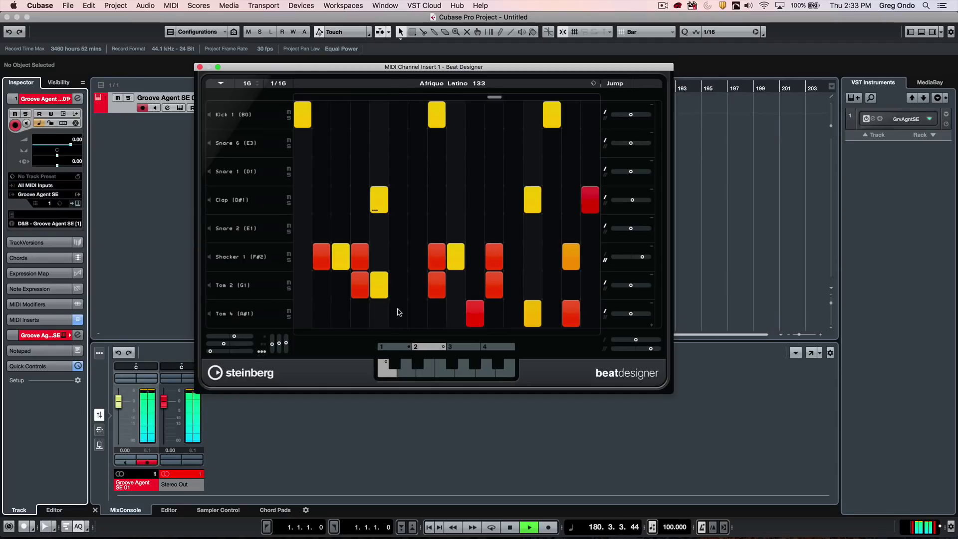
left_click(394, 319)
left_click(396, 317)
left_click(398, 315)
Stop playback, try denser Tom 2 fills, then restore hits on steps 4, 5, 8 and 11.
key("space")
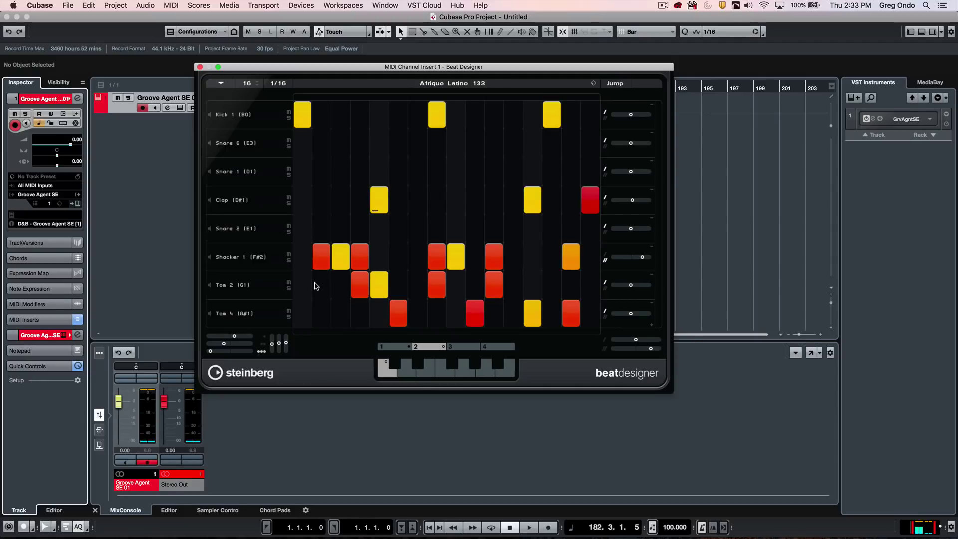
left_click(316, 286)
mouse_move(317, 286)
left_mouse_down()
mouse_move(596, 283)
mouse_move(295, 281)
left_mouse_up()
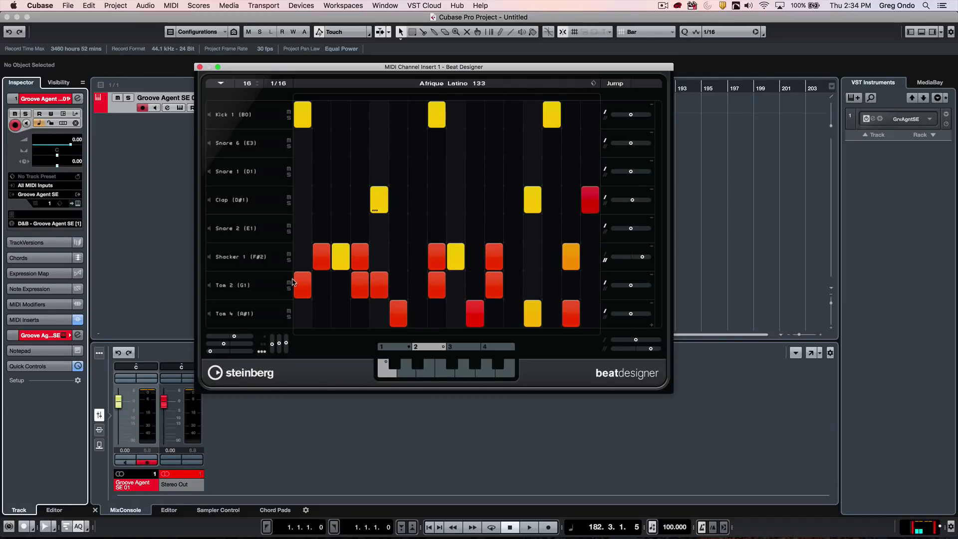
left_click(299, 285)
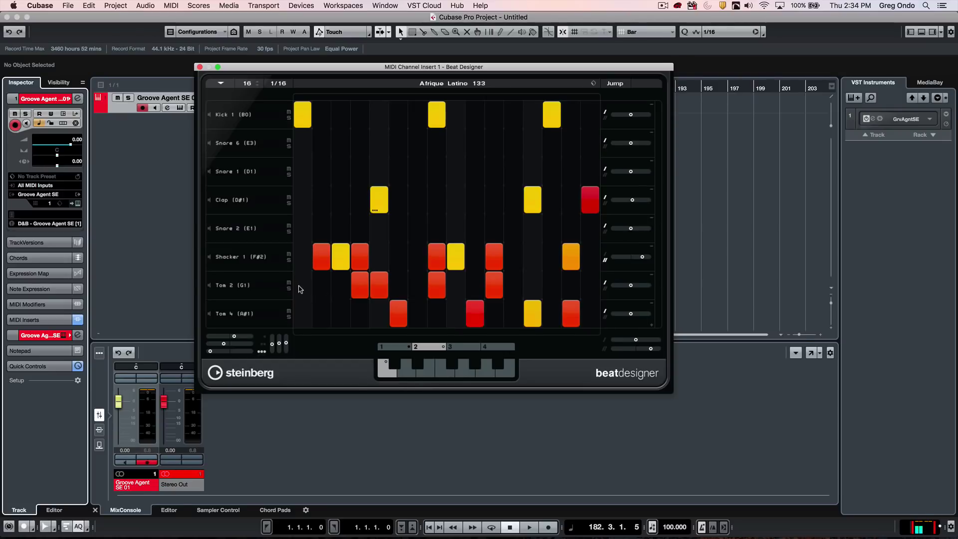
mouse_move(299, 288)
left_mouse_down()
mouse_move(435, 291)
mouse_move(640, 265)
left_mouse_up()
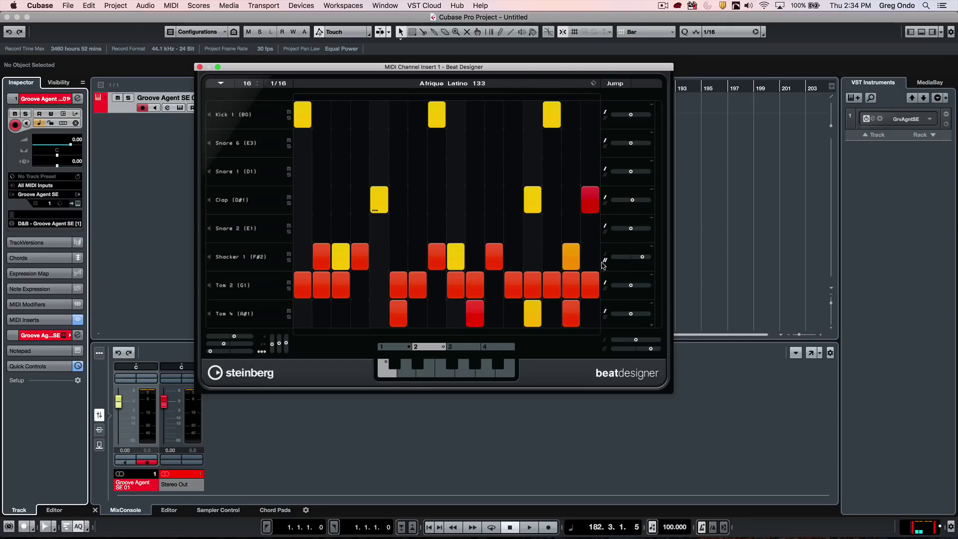
left_click_drag(300, 285, 627, 277)
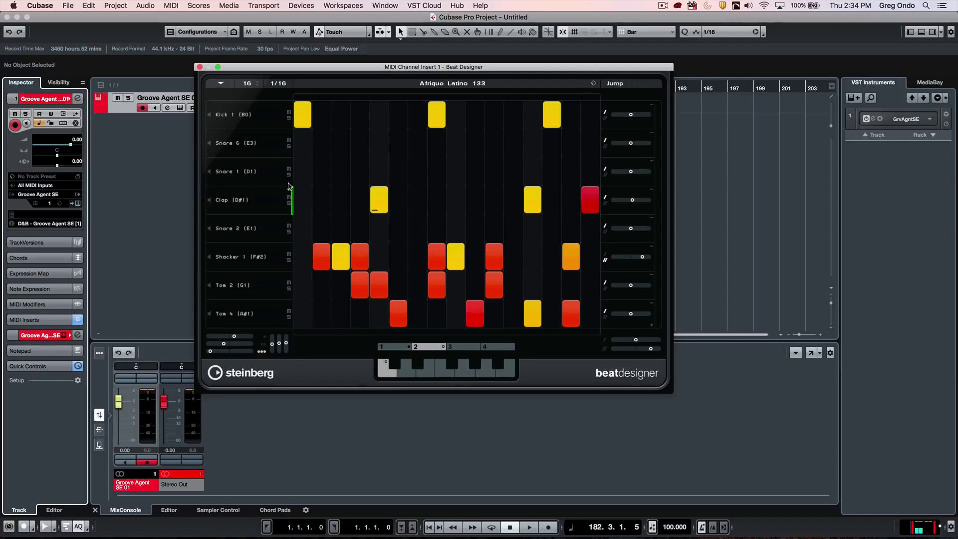
Copy the Clap hits onto Snare 1, clear Clap solo and mute, and show the pattern functions.
left_click_drag(289, 177, 289, 177)
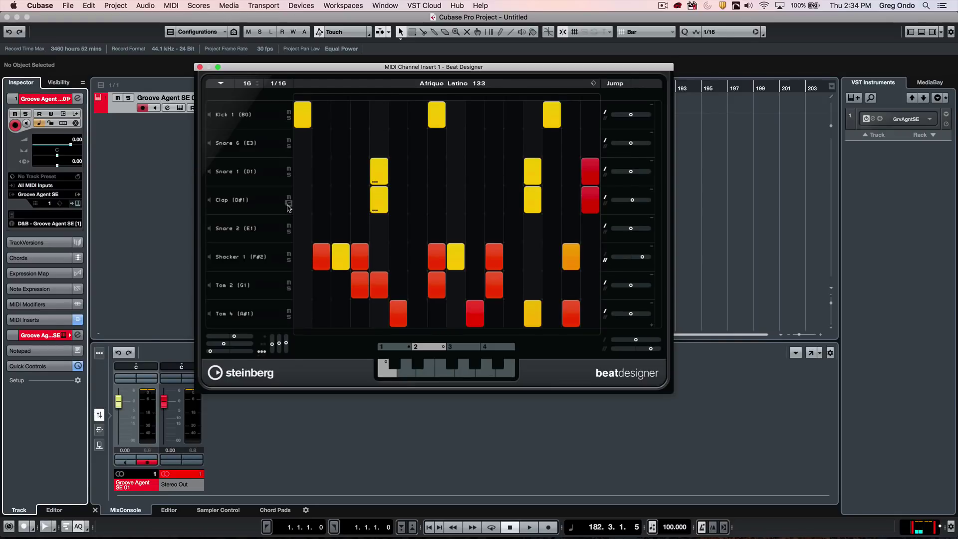
left_click(288, 204)
left_click(288, 203)
left_click(289, 199)
left_click(221, 86)
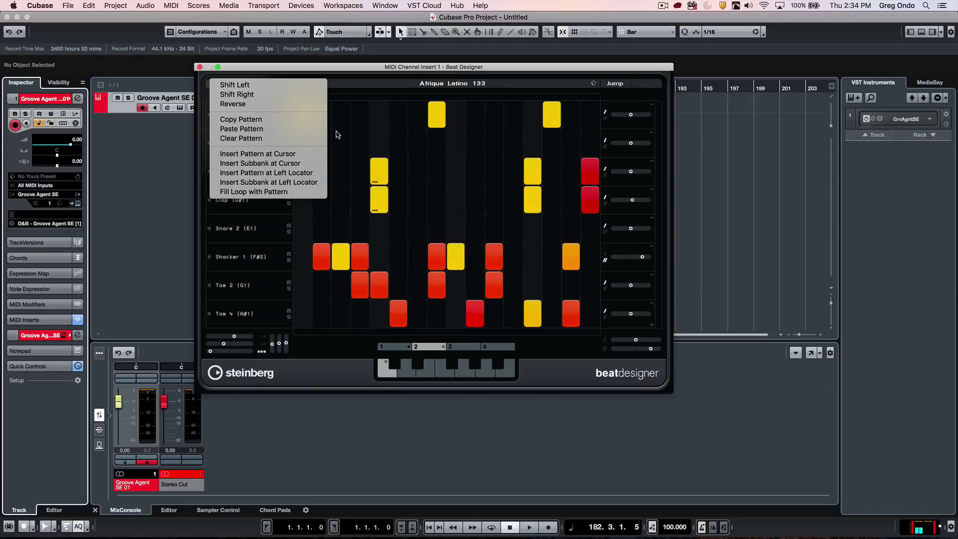
Audition shifting the whole pattern two steps left and then two steps back right.
left_click(250, 89)
left_click(222, 85)
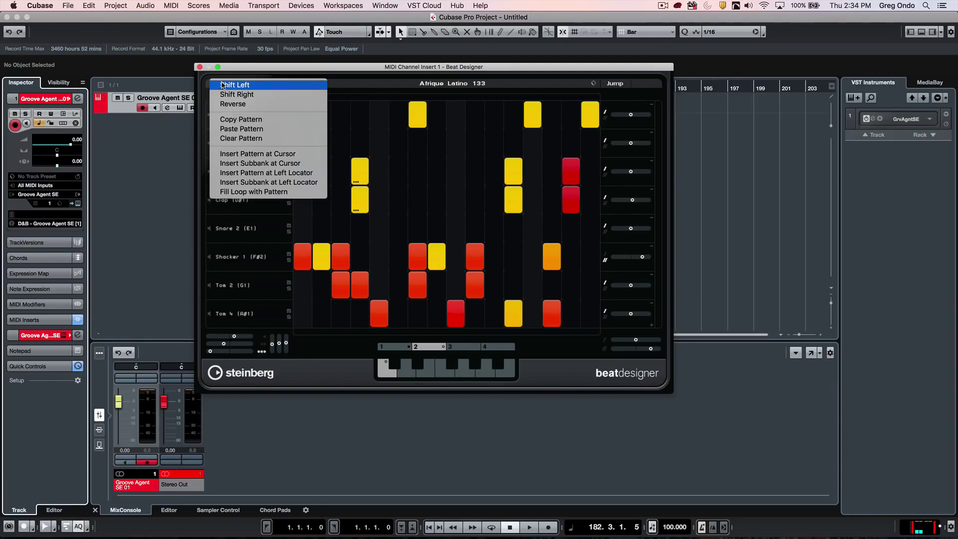
left_click(223, 86)
left_click(222, 86)
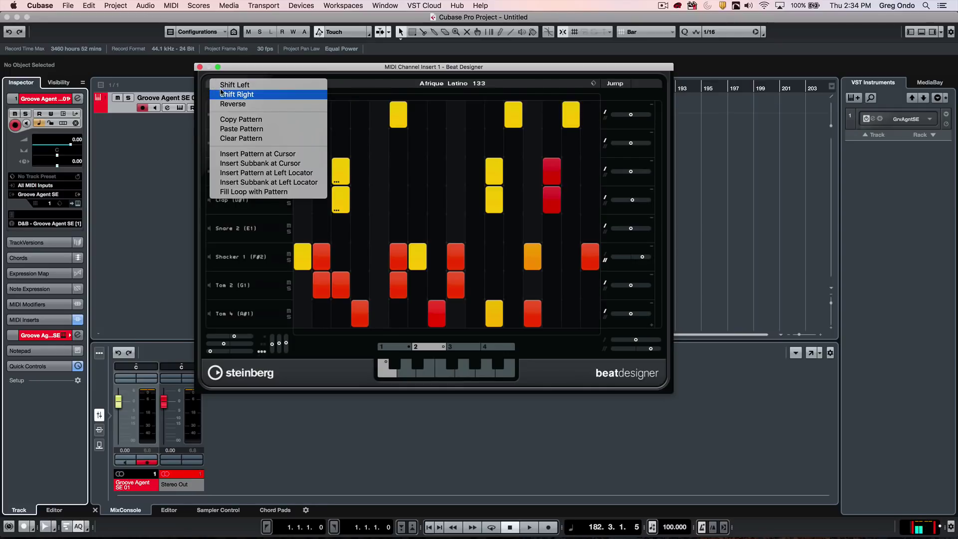
left_click(222, 94)
left_click(222, 86)
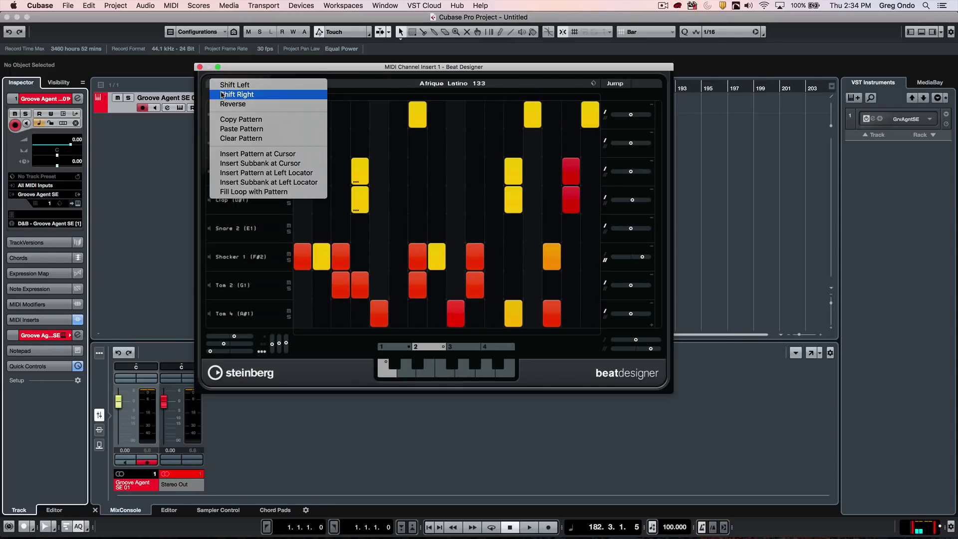
left_click(222, 95)
Reverse the drum pattern, then shift it one step left and back right.
left_click(221, 85)
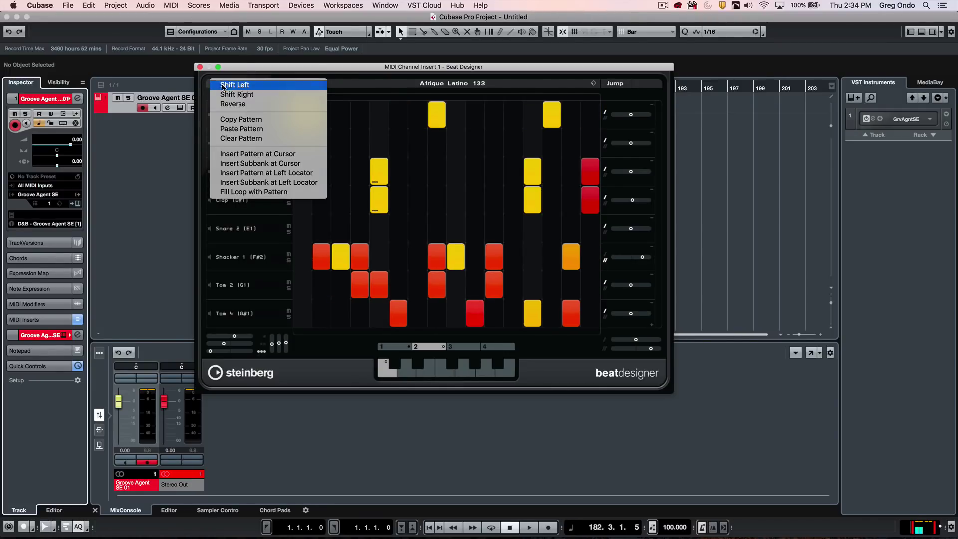
left_click(237, 104)
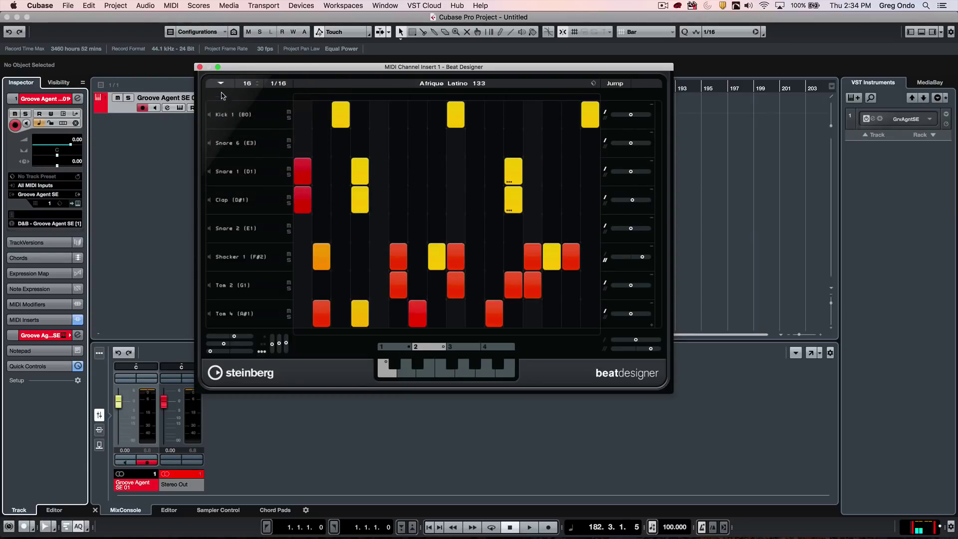
left_click(219, 85)
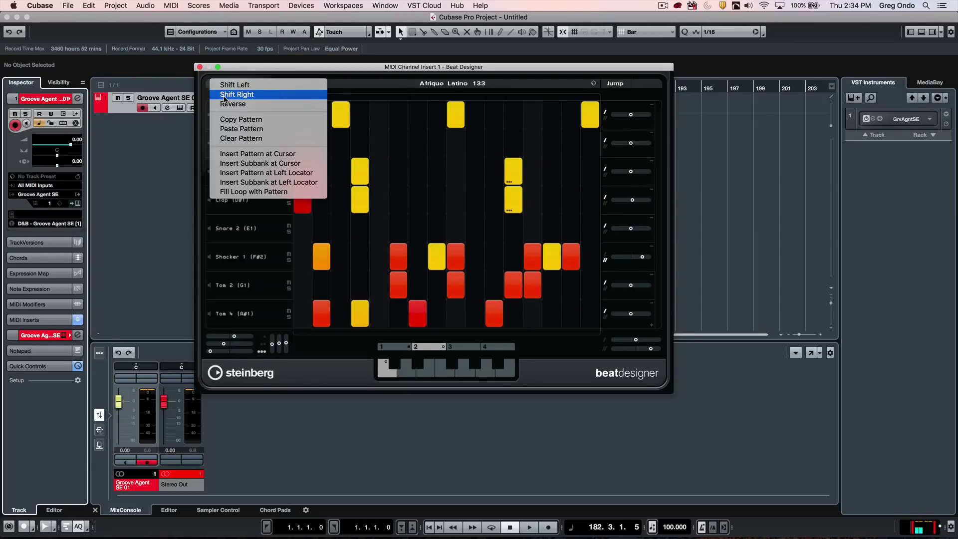
left_click(226, 87)
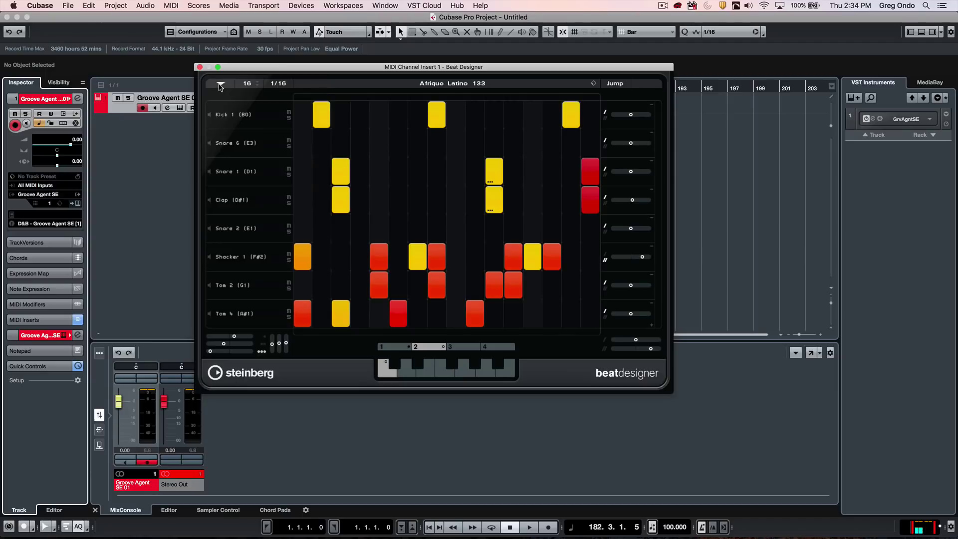
left_click(222, 86)
left_click(224, 94)
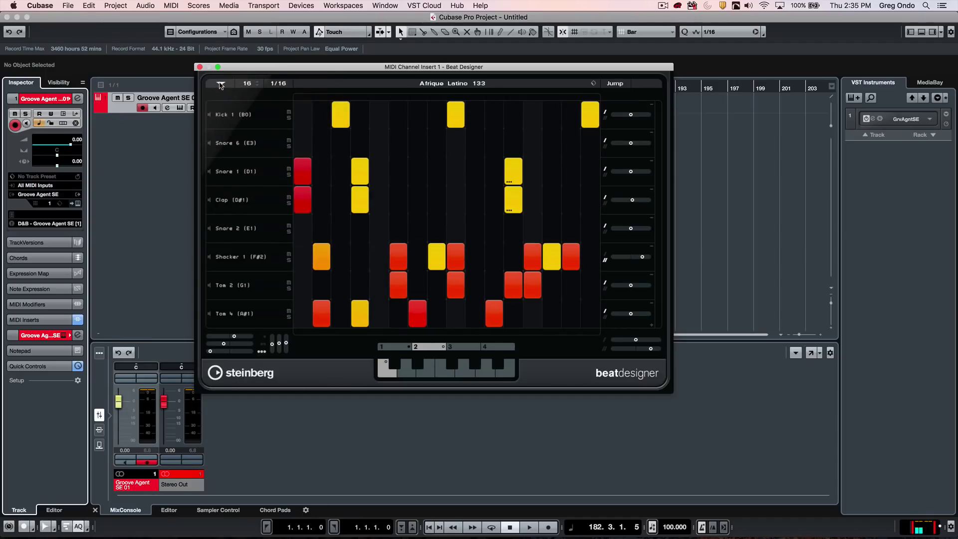
left_click(221, 85)
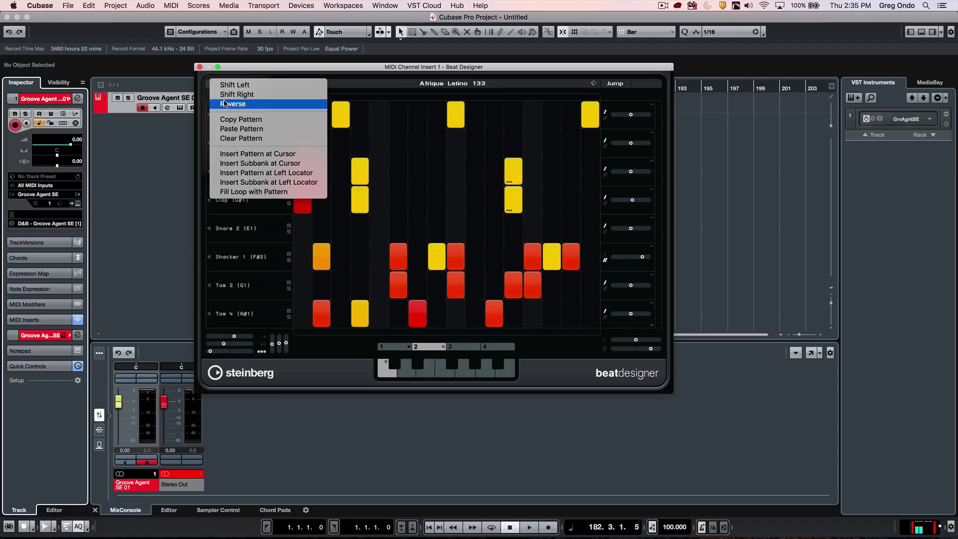
Copy the current pattern and paste it into the empty second pattern slot.
left_click(242, 124)
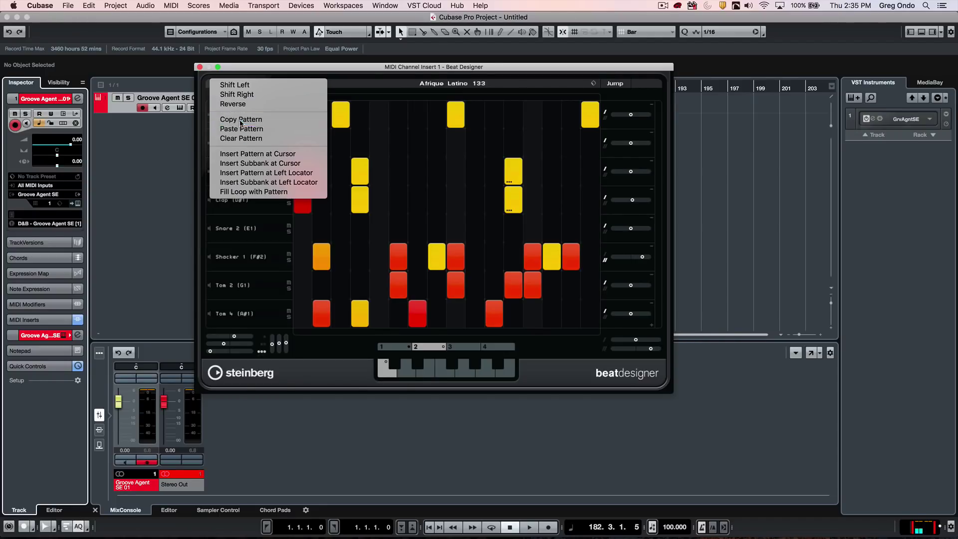
left_click(406, 368)
left_click(221, 84)
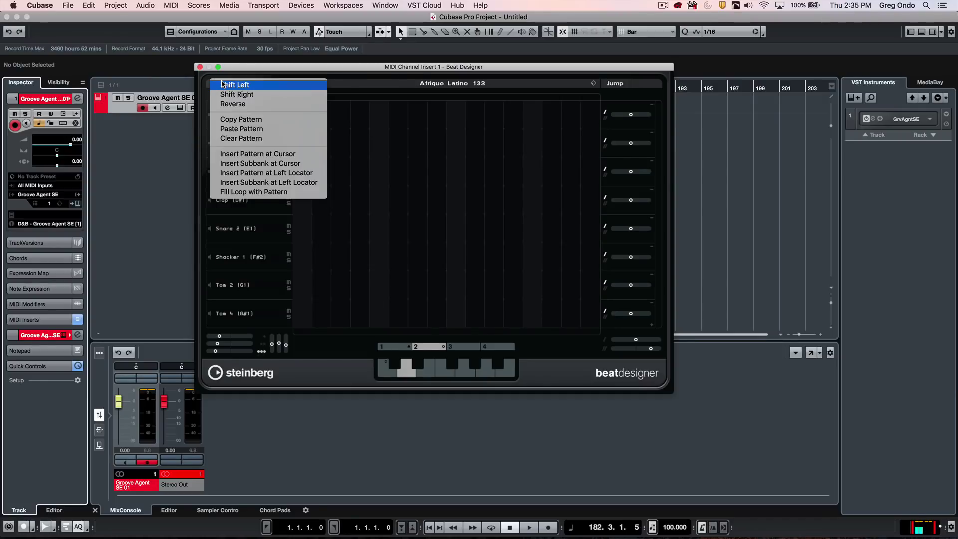
left_click(231, 129)
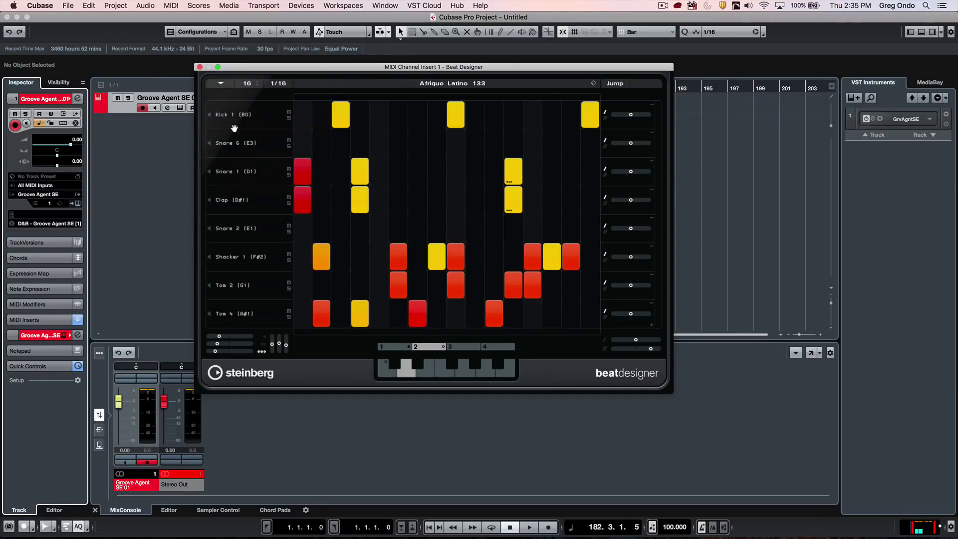
Reverse the second pattern (Kick 1 on steps 1, 8, 14) and compare it with the original.
left_click(221, 85)
left_click(229, 103)
left_click(386, 372)
left_click(407, 369)
left_click(383, 372)
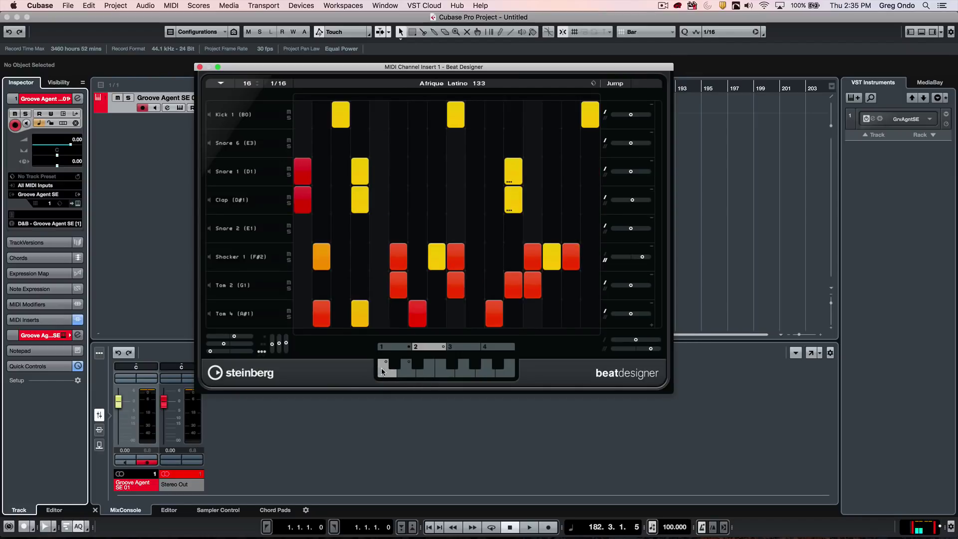
left_click(407, 370)
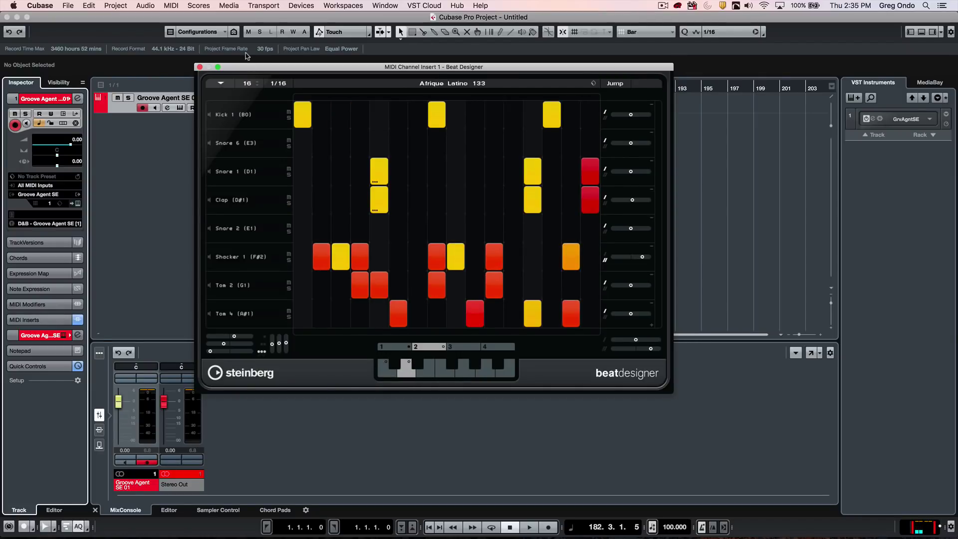
Move the Beat Designer window aside and return the playback position to the project start.
left_click_drag(241, 67, 380, 89)
left_click(193, 88)
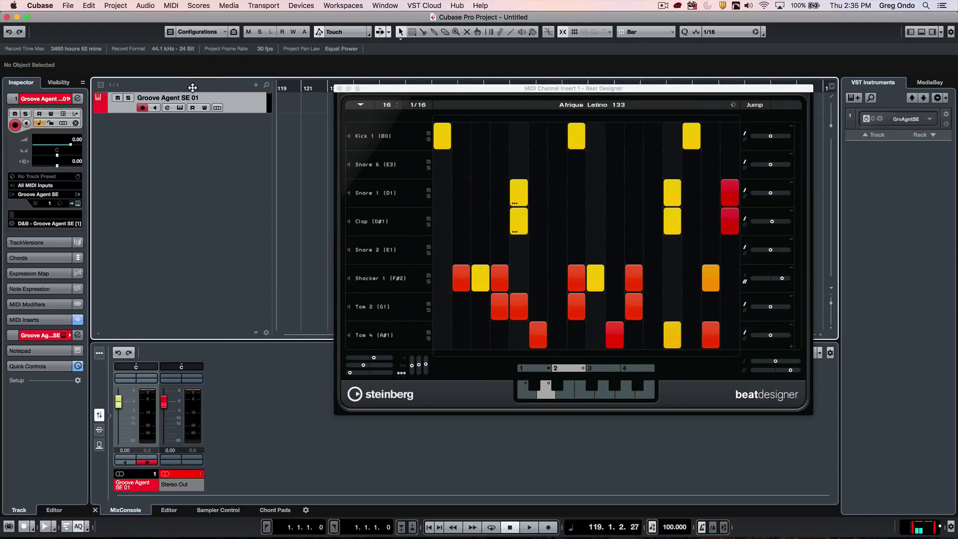
key("Home")
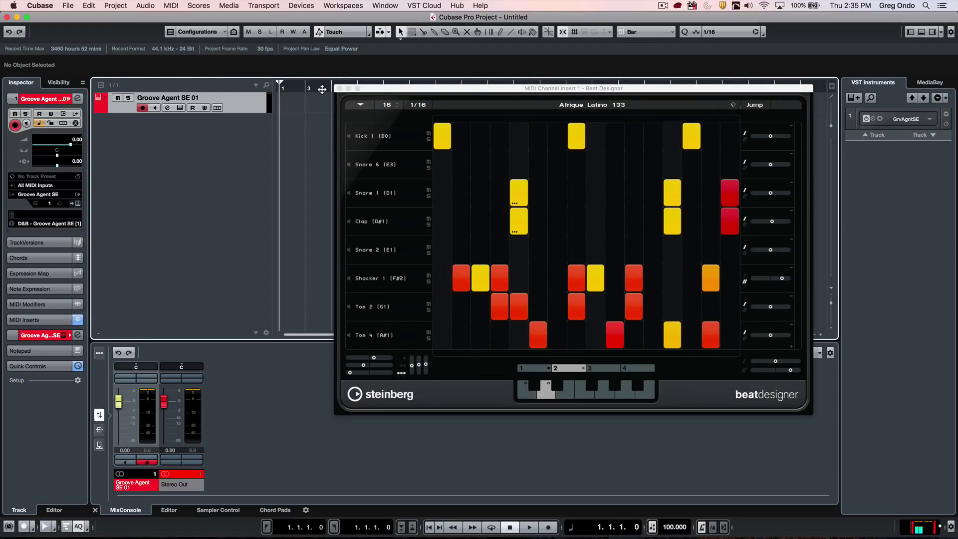
left_click_drag(371, 88, 343, 112)
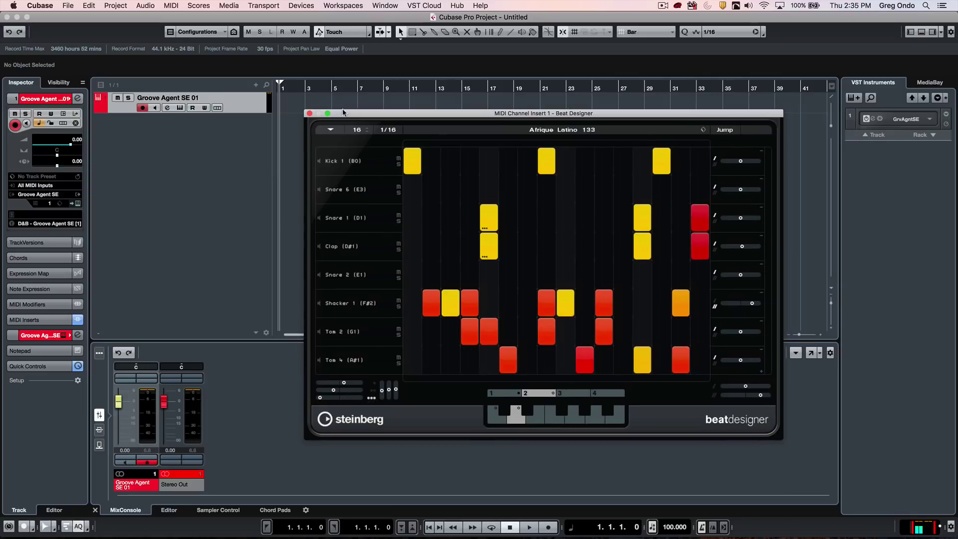
left_click_drag(412, 115, 398, 126)
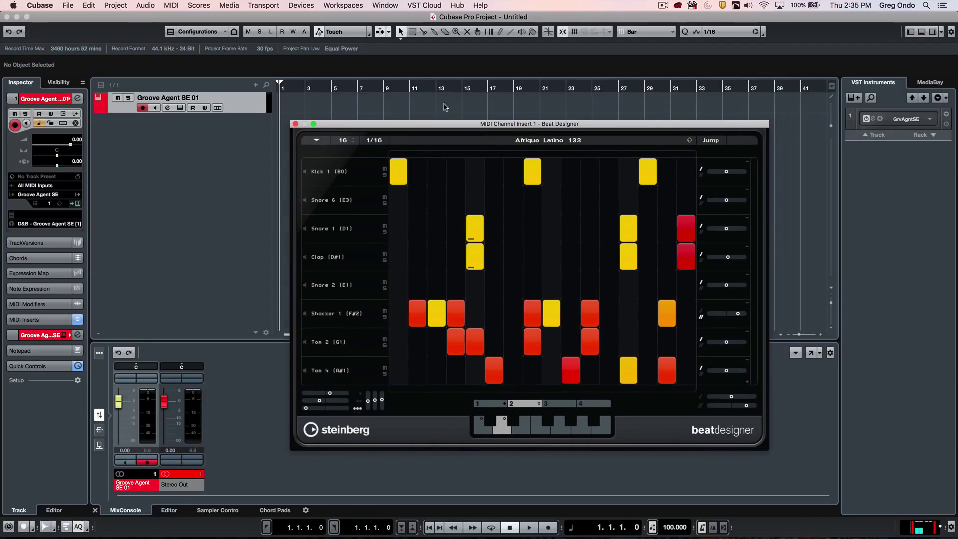
Set the loop from bar 1 to 17 and fill it with the pattern as MIDI parts.
left_click(484, 88)
left_click(486, 88, "super")
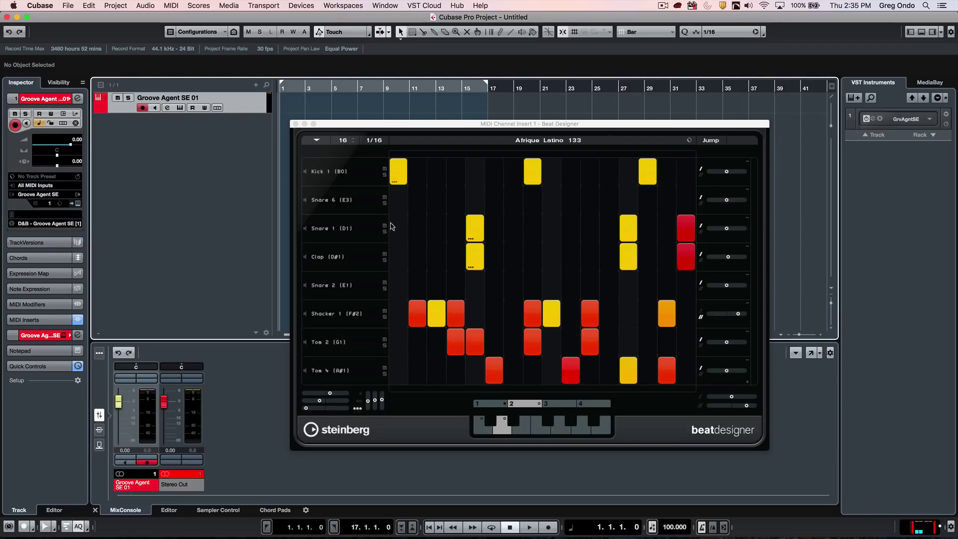
left_click(315, 140)
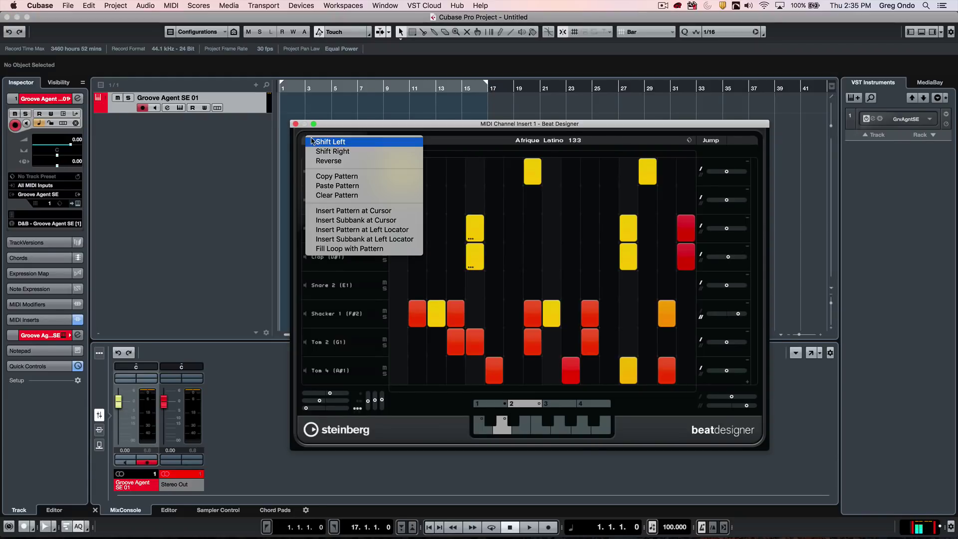
left_click(356, 249)
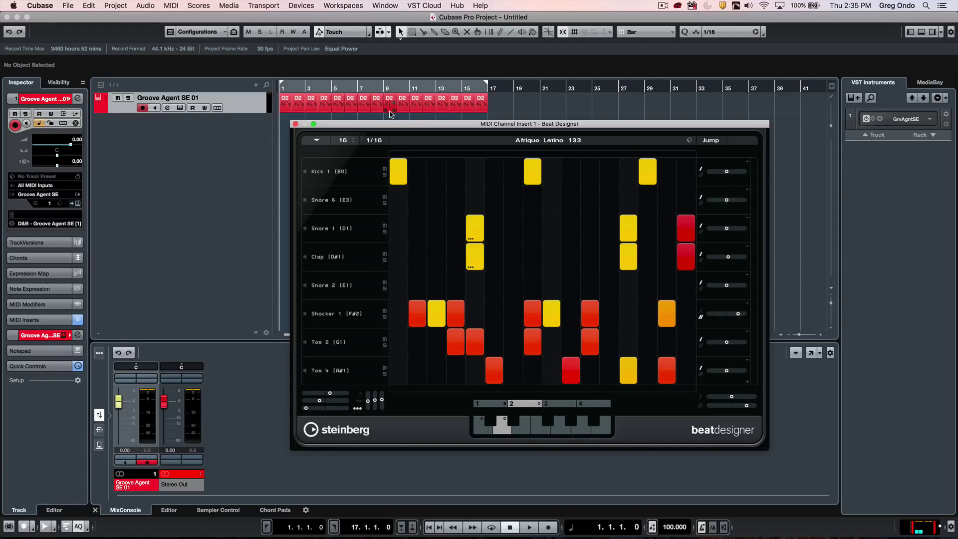
Undo the pattern fill and insert subbank 1 (patterns C1–B1) as MIDI parts at the cursor.
key("super+z")
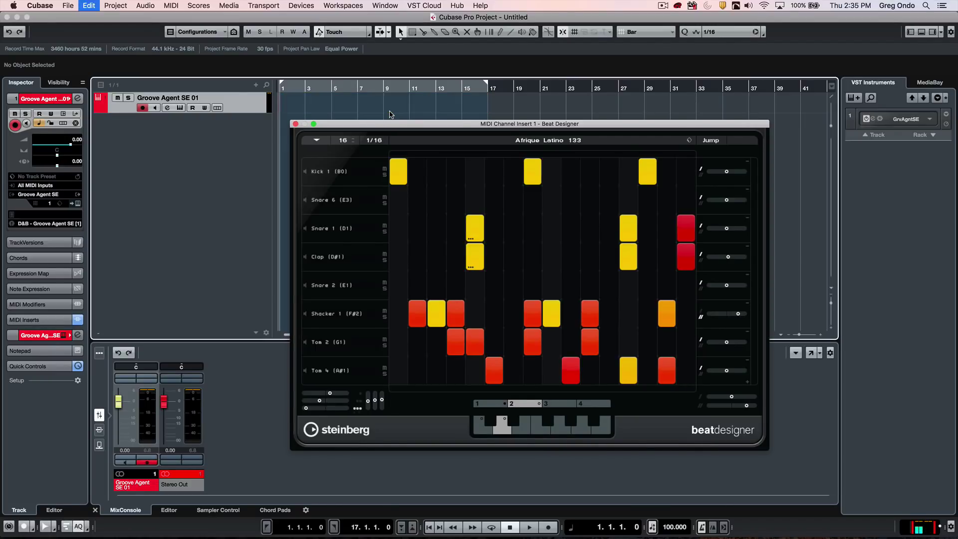
left_click(316, 141)
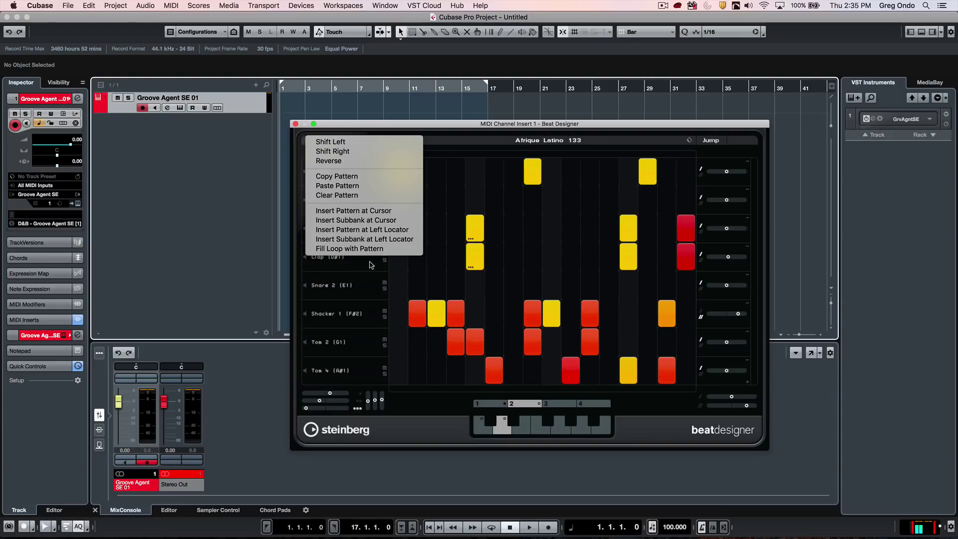
left_click(482, 404)
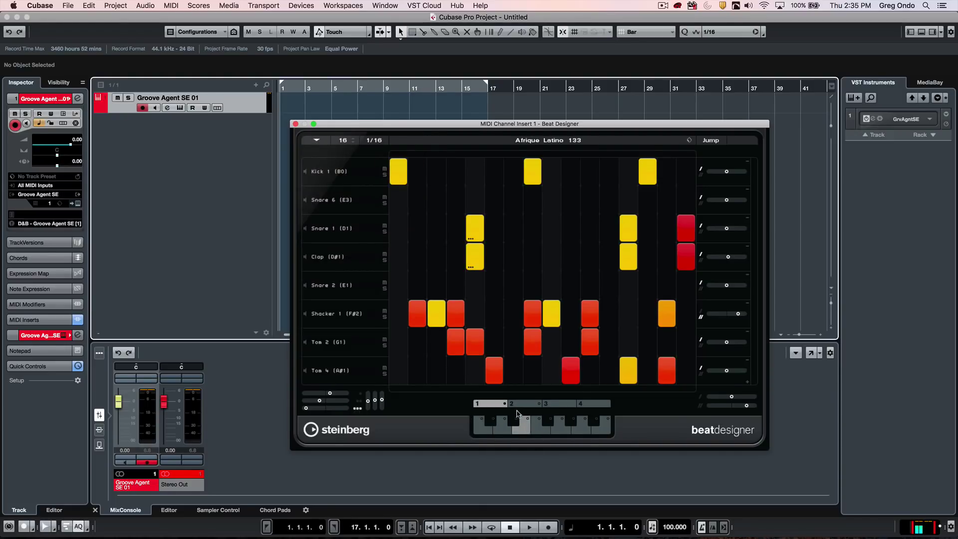
left_click(316, 141)
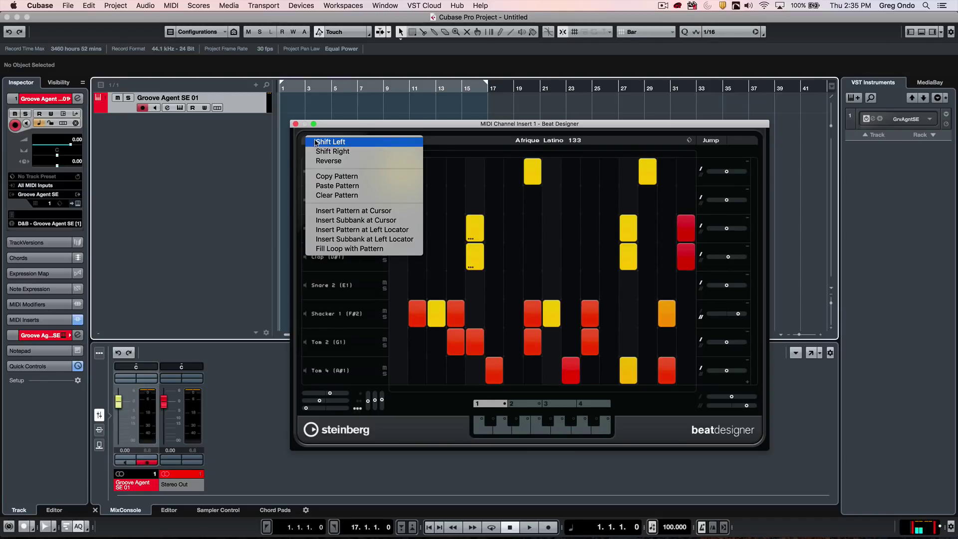
left_click(379, 224)
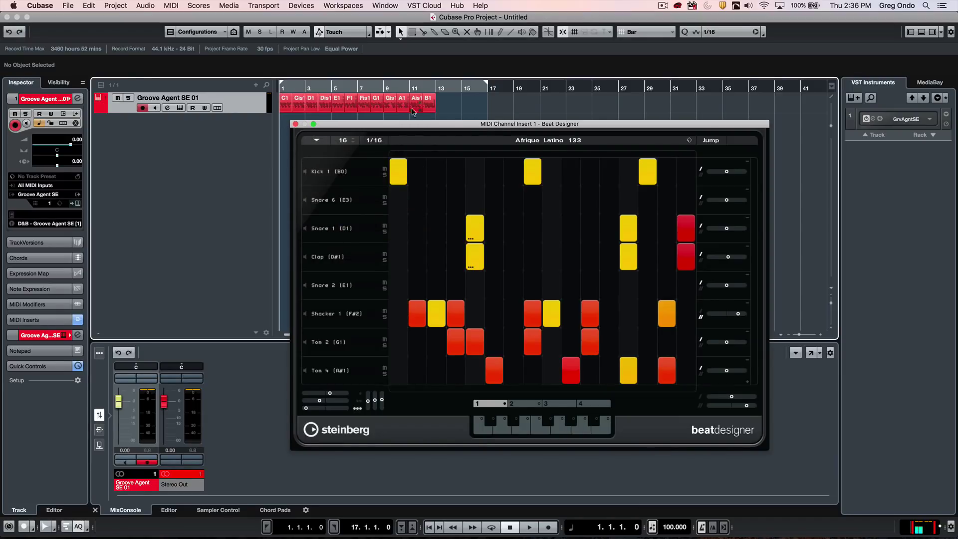
Show the Beat Designer pattern functions menu.
left_click(317, 141)
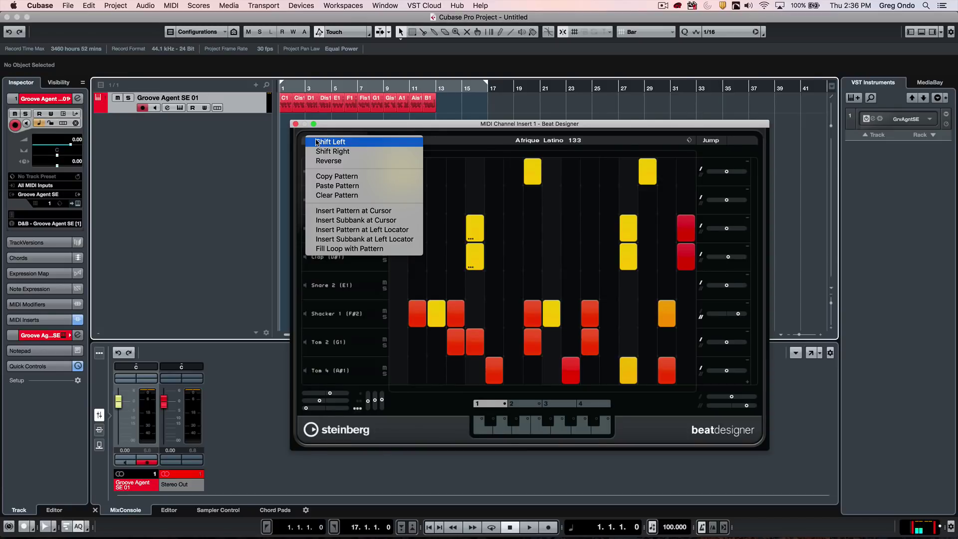